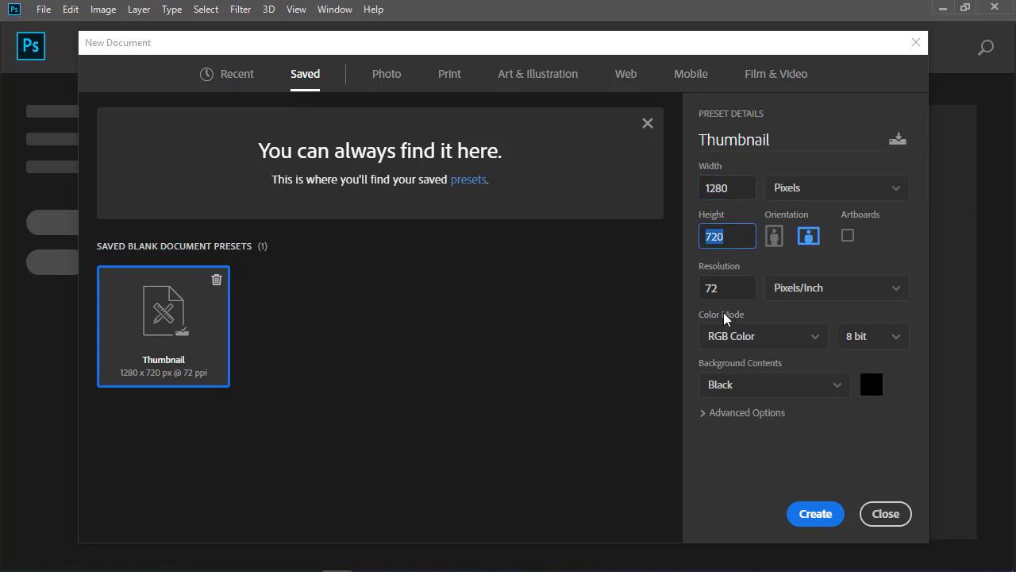
# - Create a 1280 x 720 px document at 72 ppi in RGB Color with black background contents
pyautogui.click(729, 291)
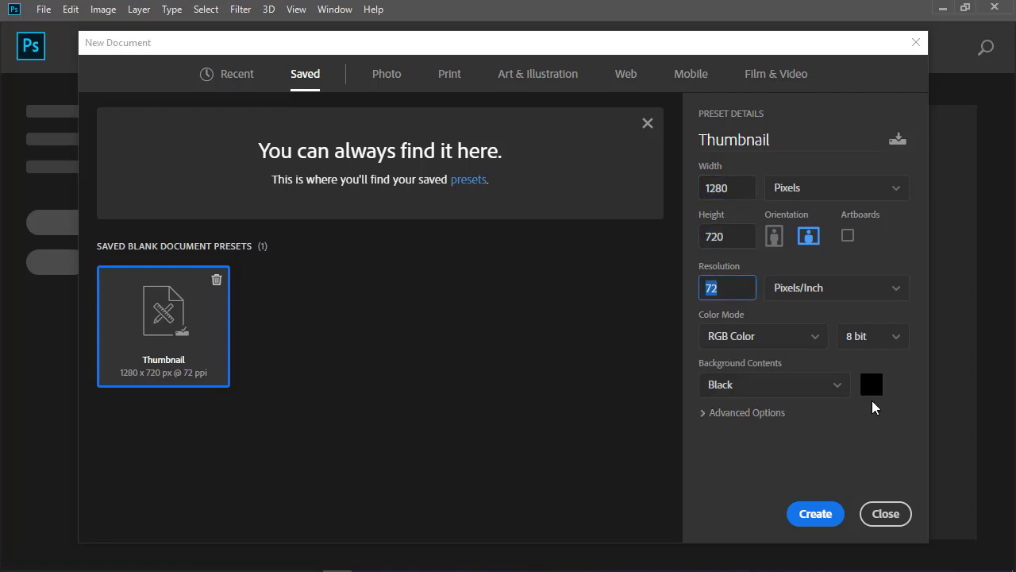
pyautogui.click(816, 514)
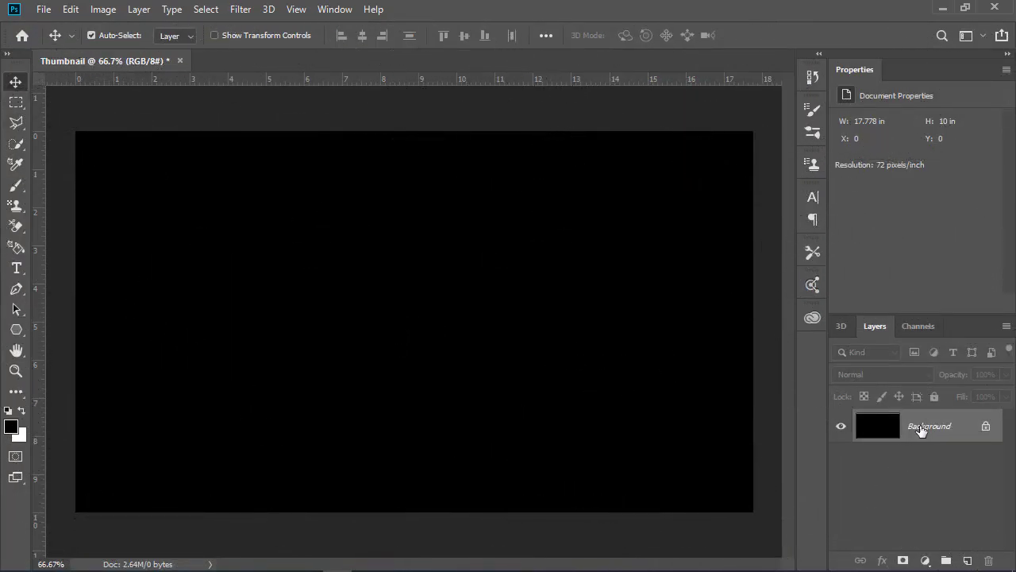
# - Convert the locked background into a regular layer and rename it Black
pyautogui.rightClick(922, 427)
pyautogui.click(907, 240)
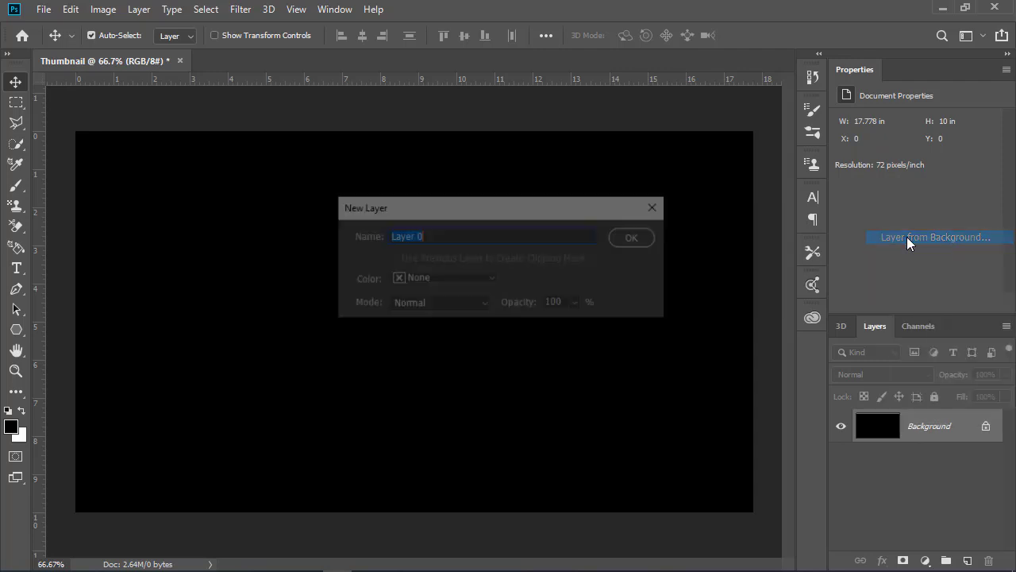
pyautogui.click(641, 242)
pyautogui.doubleClick(919, 428)
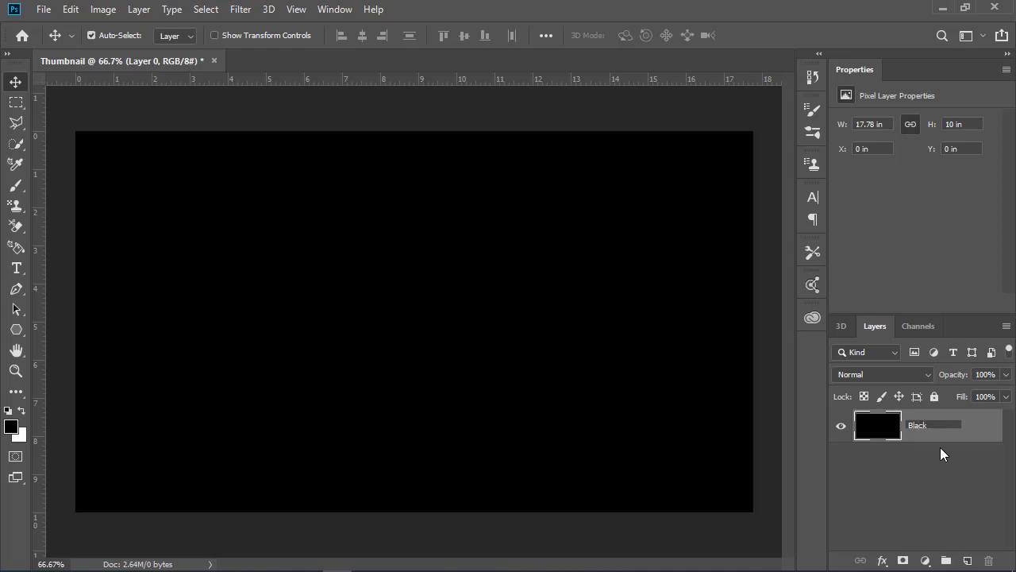
pyautogui.click(929, 454)
pyautogui.click(933, 437)
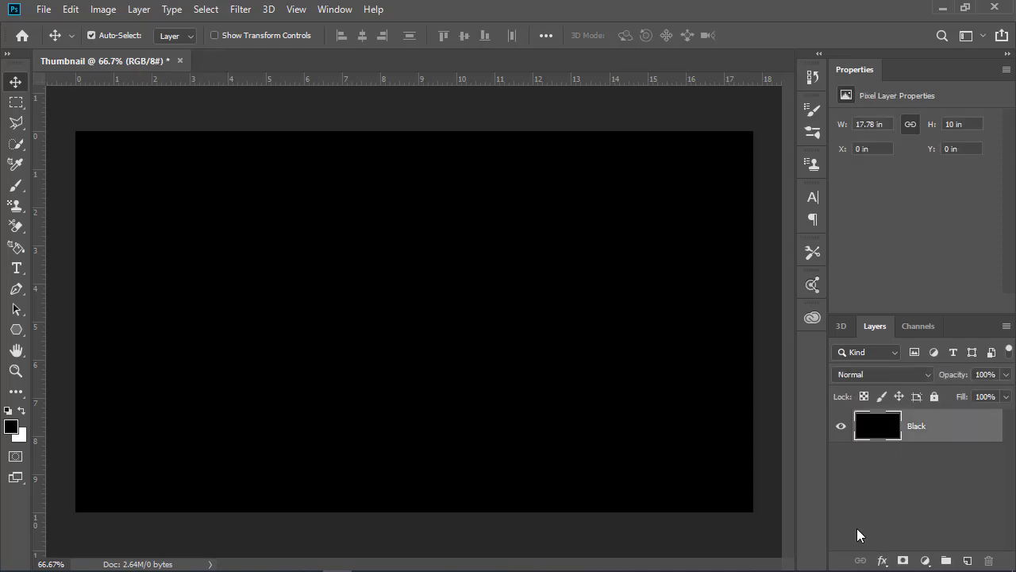
# - Apply a Bevel & Emboss effect to the Black layer with Inner Bevel style, Smooth technique and a 120° shading angle
pyautogui.click(882, 559)
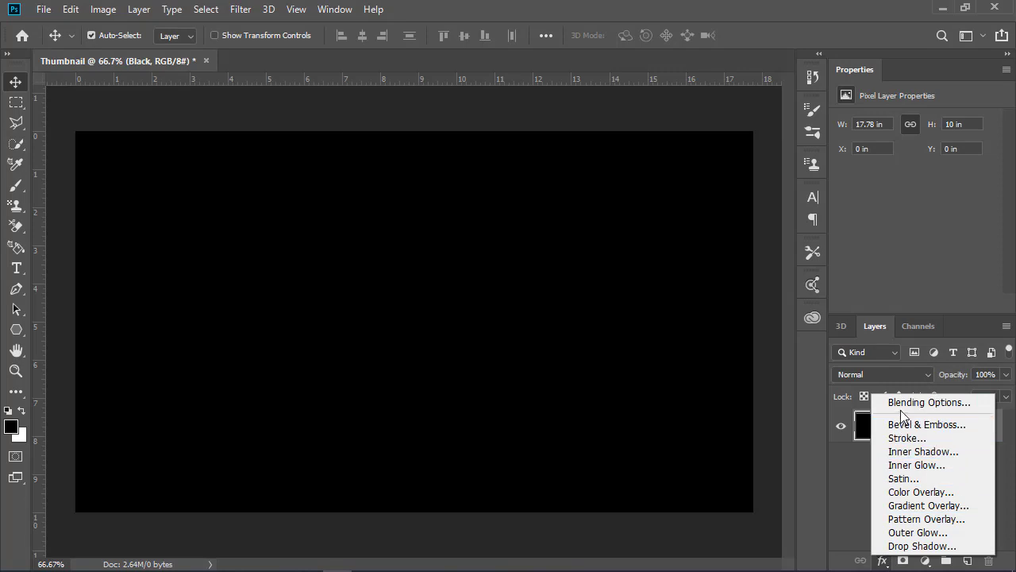
pyautogui.click(901, 424)
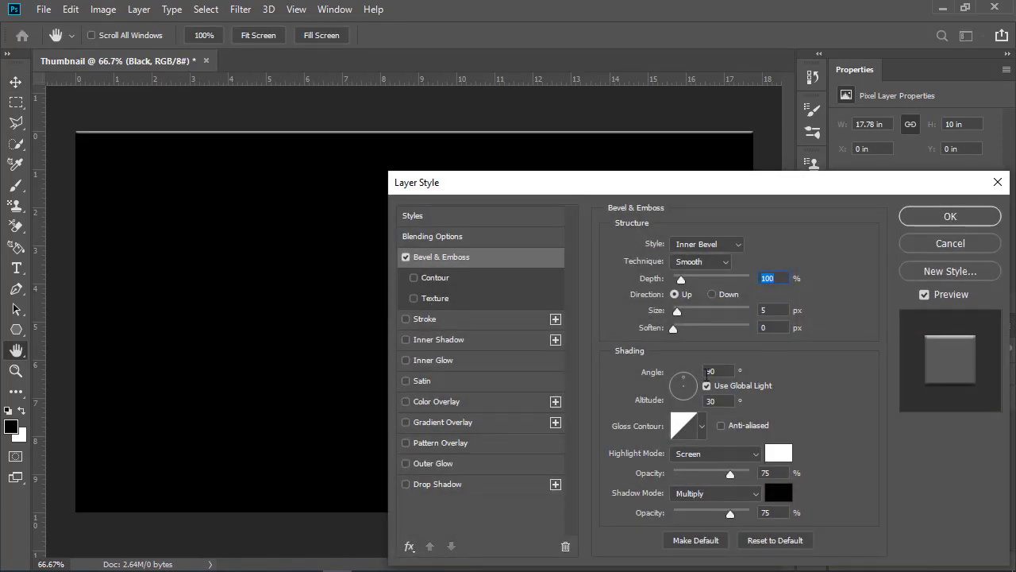
pyautogui.click(716, 372)
pyautogui.write('120')
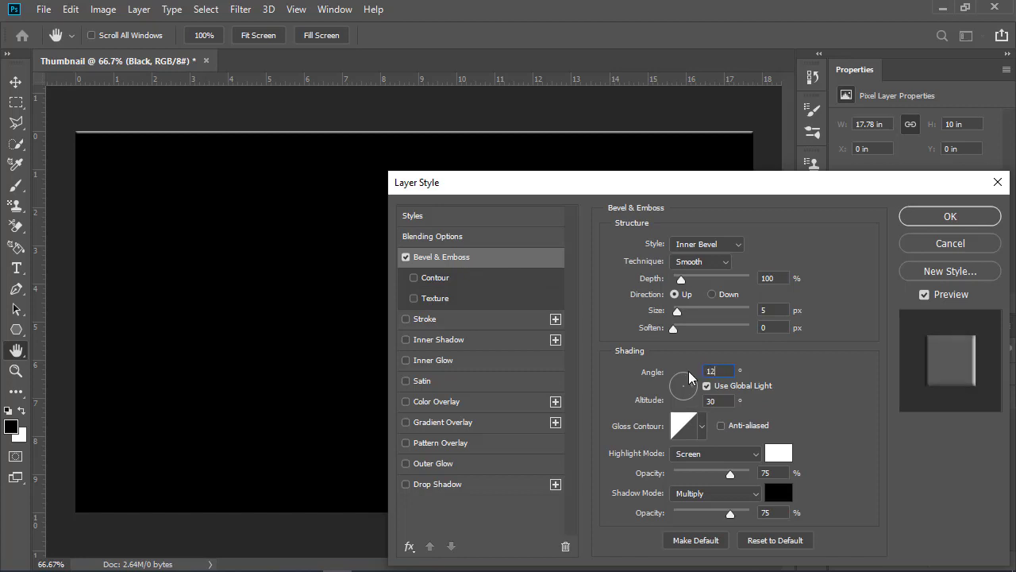
pyautogui.click(854, 289)
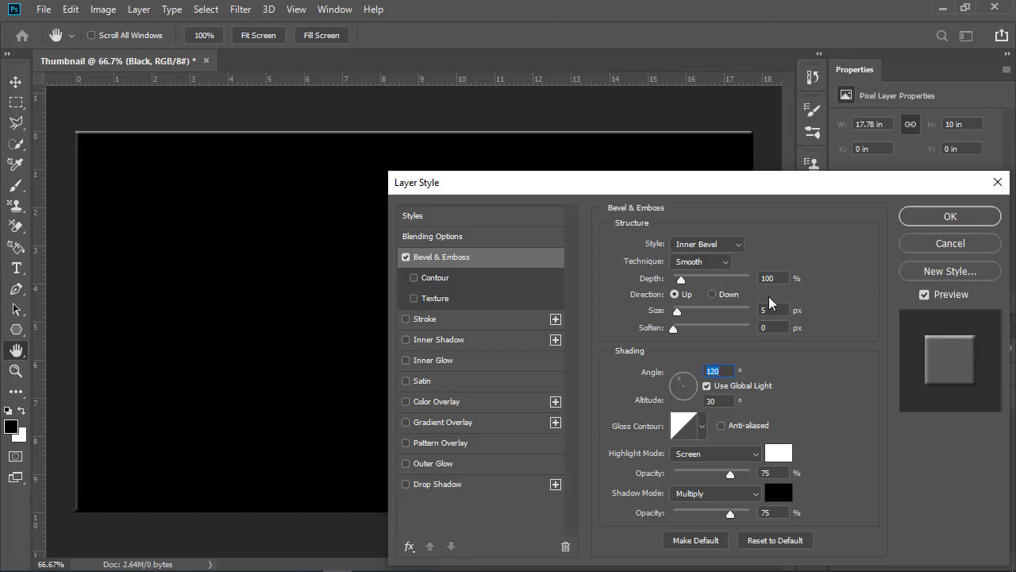
pyautogui.click(719, 246)
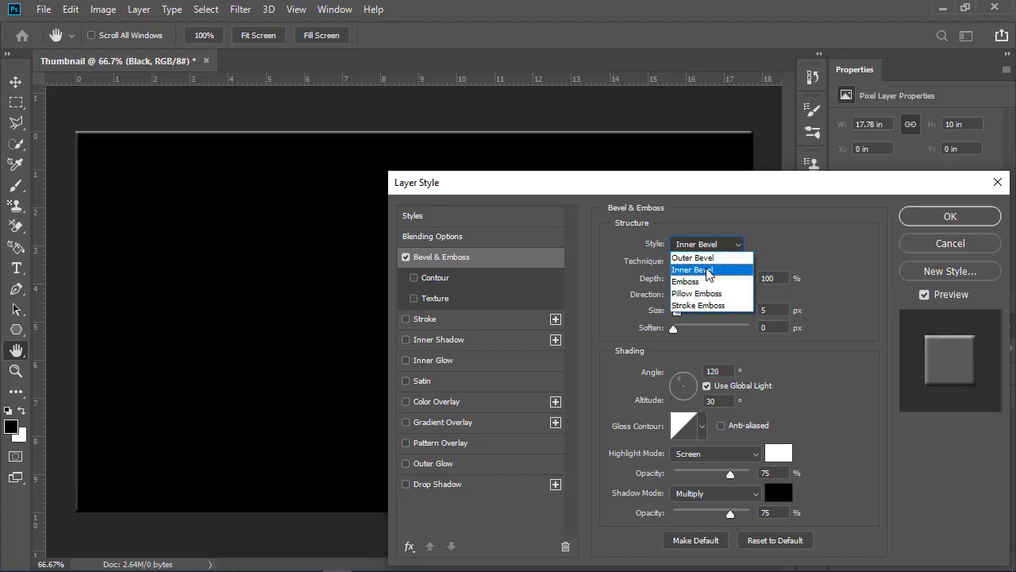
pyautogui.click(703, 268)
pyautogui.click(703, 262)
pyautogui.click(702, 276)
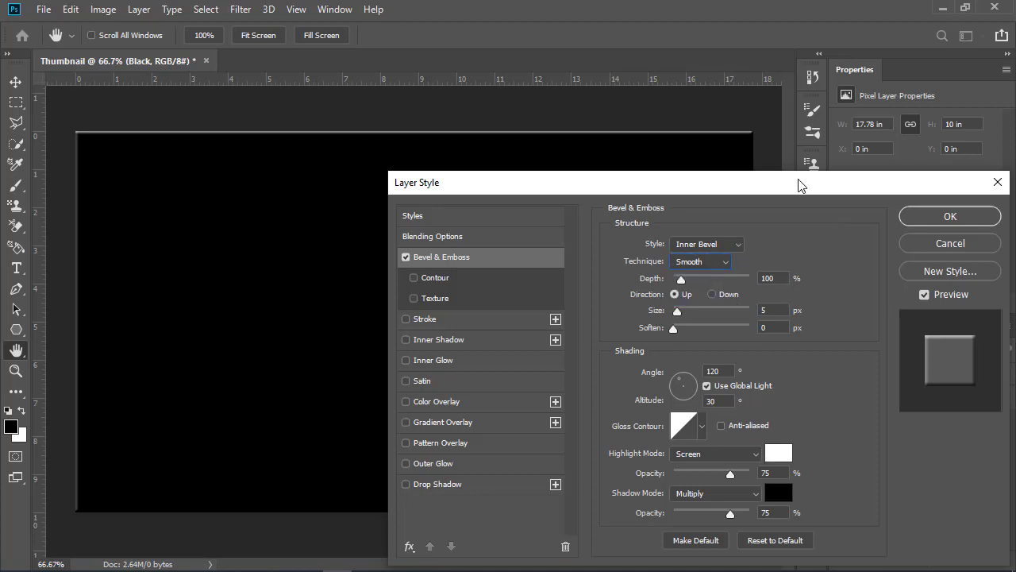
pyautogui.moveTo(799, 186); pyautogui.dragTo(742, 138)
pyautogui.click(894, 172)
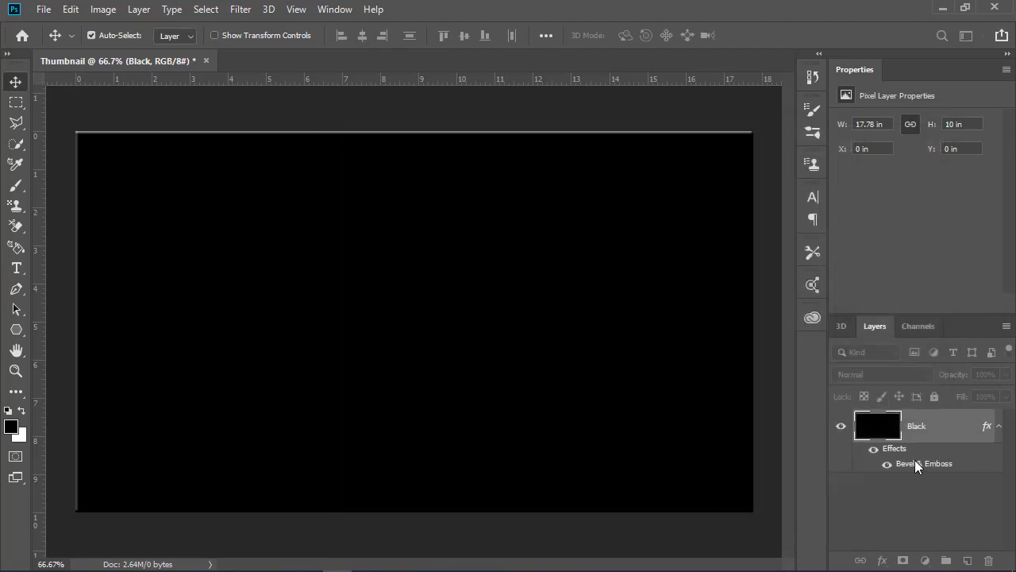
# - Collapse the Black layer's effects list and copy its layer style
pyautogui.click(1000, 427)
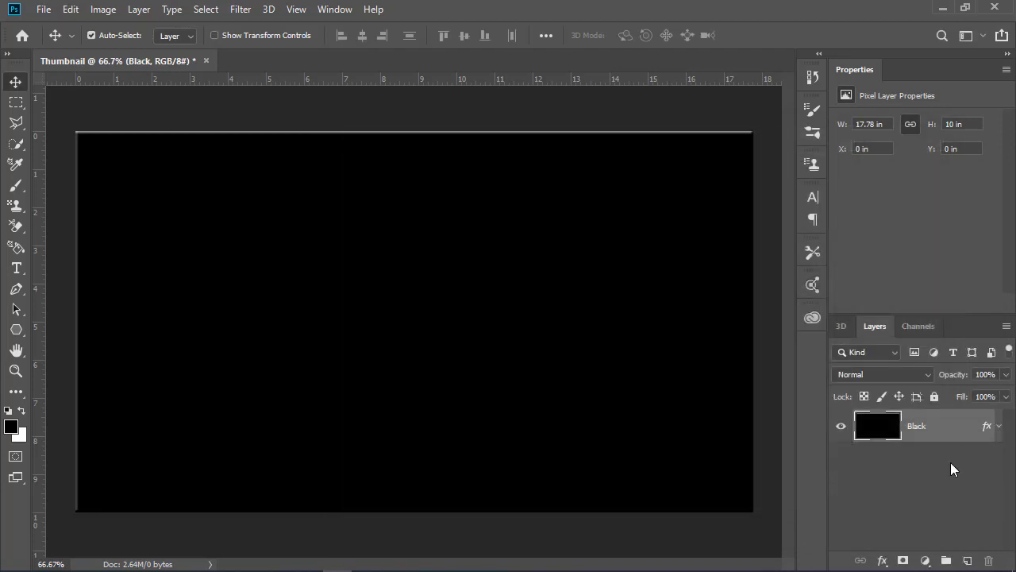
pyautogui.rightClick(932, 437)
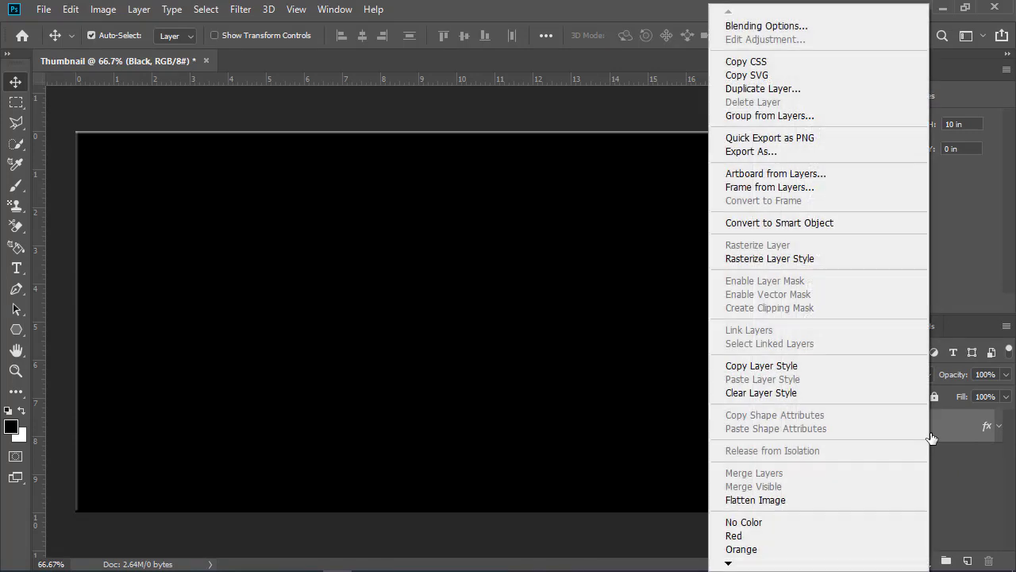
pyautogui.click(753, 367)
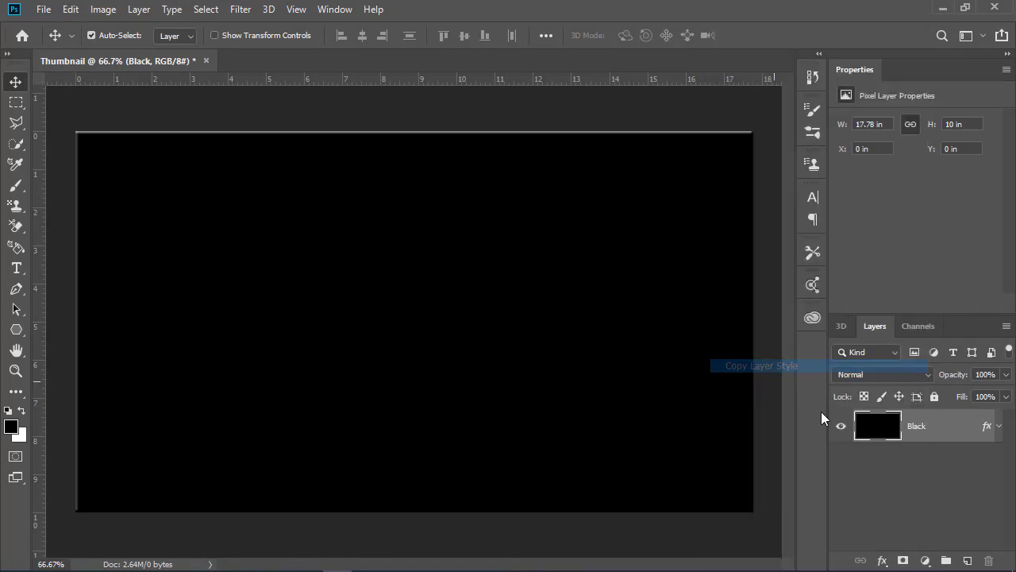
# - Add a new empty layer above Black and set the foreground color to red, ff0000
pyautogui.click(968, 560)
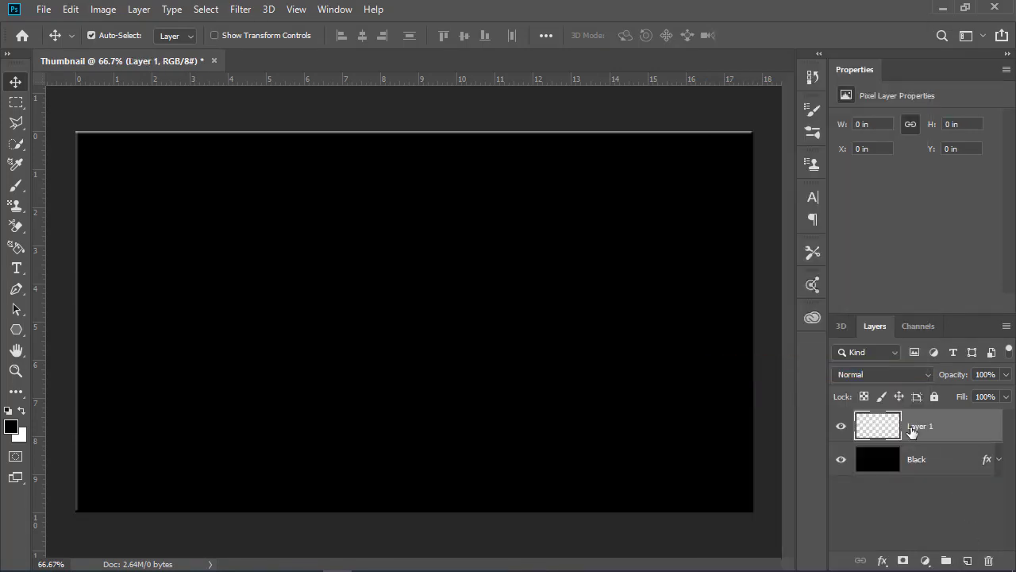
pyautogui.click(11, 427)
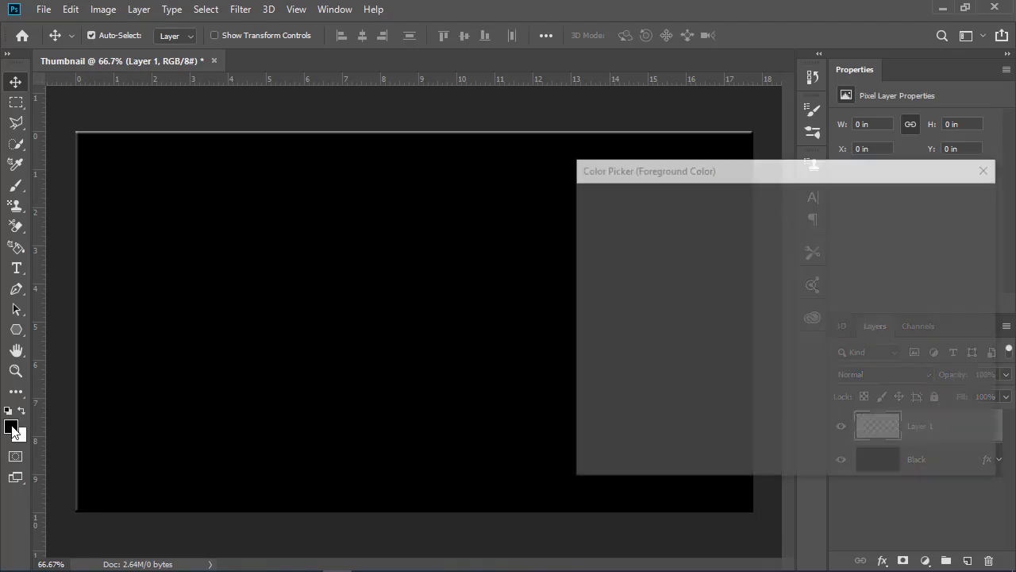
pyautogui.write('ff0000')
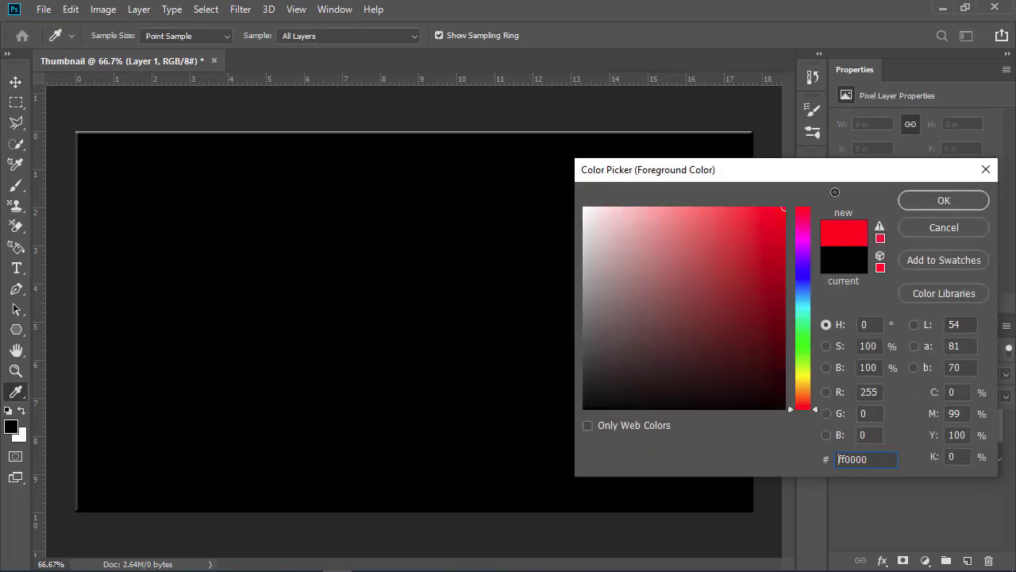
pyautogui.click(927, 199)
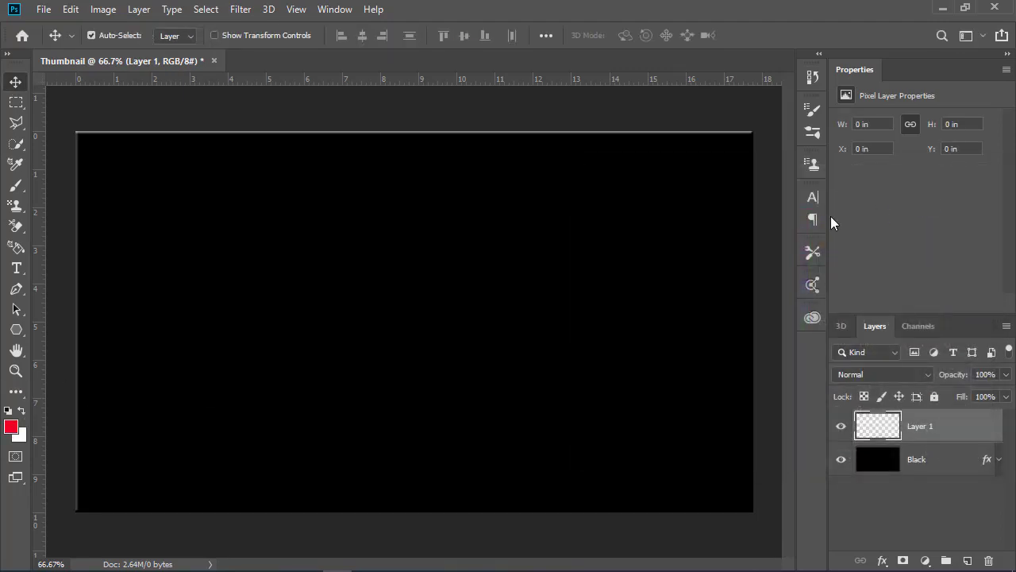
# - Paint the whole canvas red on the new layer with a large soft Brush of about 900 px
pyautogui.click(16, 185)
pyautogui.press('[')
pyautogui.press('[')
pyautogui.press('[')
pyautogui.press('[')
pyautogui.press('[')
pyautogui.press('[')
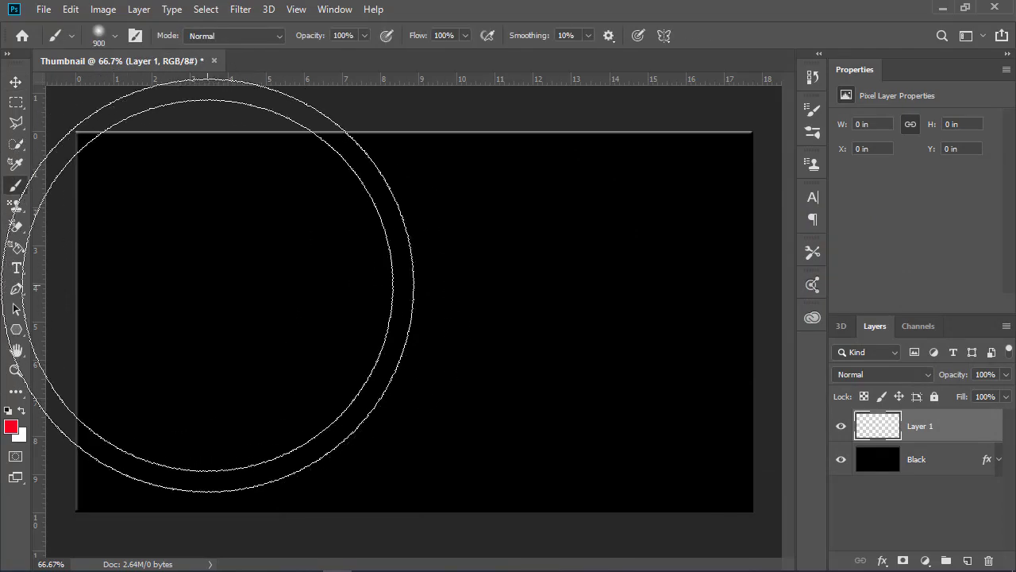
pyautogui.moveTo(131, 185)
pyautogui.mouseDown()
pyautogui.moveTo(182, 374)
pyautogui.moveTo(250, 488)
pyautogui.moveTo(748, 488)
pyautogui.moveTo(691, 193)
pyautogui.moveTo(465, 186)
pyautogui.moveTo(272, 261)
pyautogui.moveTo(498, 424)
pyautogui.moveTo(163, 432)
pyautogui.moveTo(186, 273)
pyautogui.moveTo(148, 124)
pyautogui.moveTo(753, 163)
pyautogui.moveTo(626, 545)
pyautogui.moveTo(109, 384)
pyautogui.moveTo(701, 183)
pyautogui.moveTo(347, 427)
pyautogui.moveTo(136, 431)
pyautogui.moveTo(120, 461)
pyautogui.mouseUp()
# - Scale the red layer to about 97.8% width and 96.3% height, leaving an even black border on all four sides
pyautogui.click(15, 81)
pyautogui.hotkey('ctrl', 't')
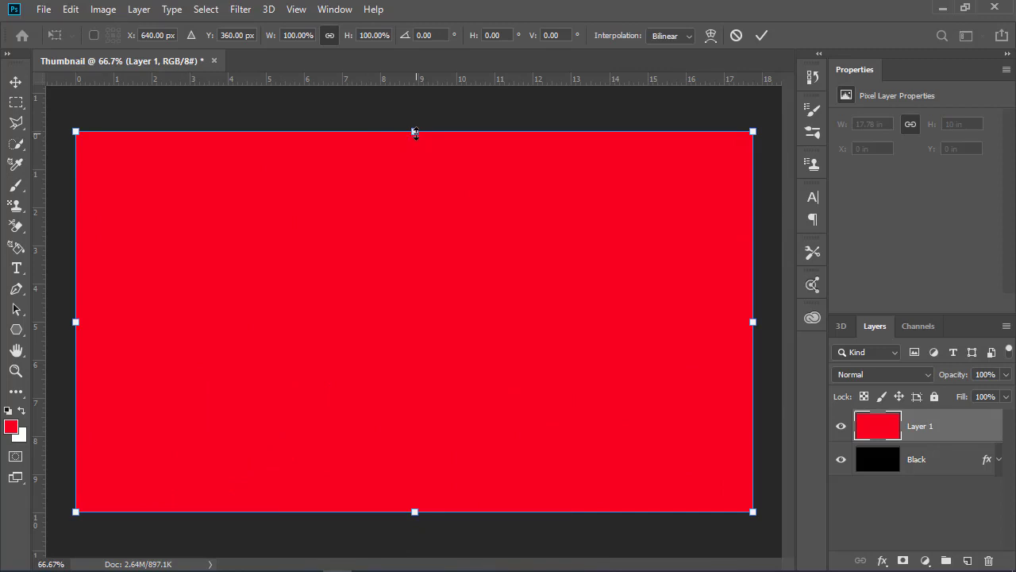
pyautogui.moveTo(415, 138); pyautogui.dragTo(416, 146)
pyautogui.moveTo(414, 507); pyautogui.dragTo(415, 505)
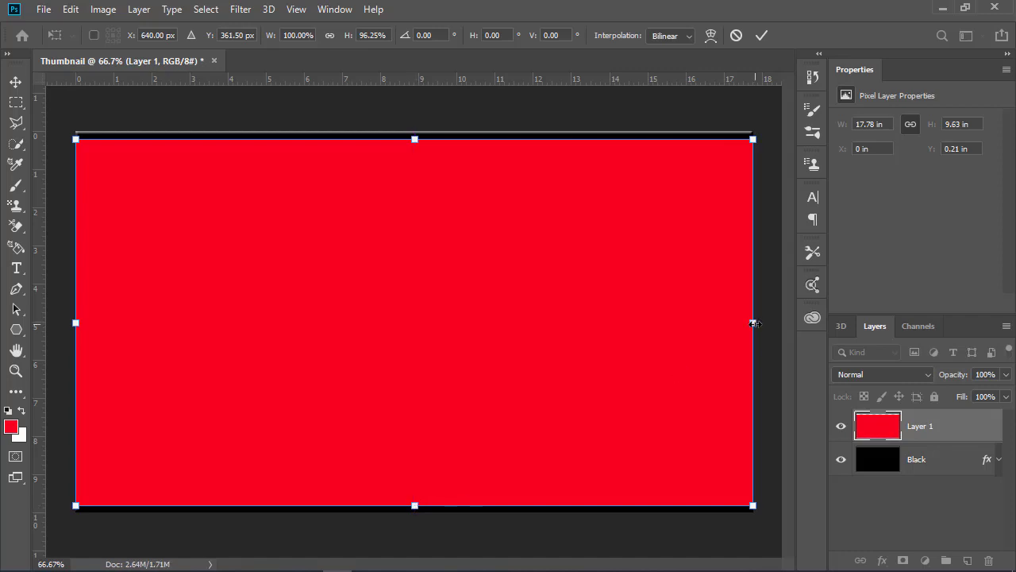
pyautogui.moveTo(752, 322); pyautogui.dragTo(748, 323)
pyautogui.moveTo(74, 322); pyautogui.dragTo(84, 322)
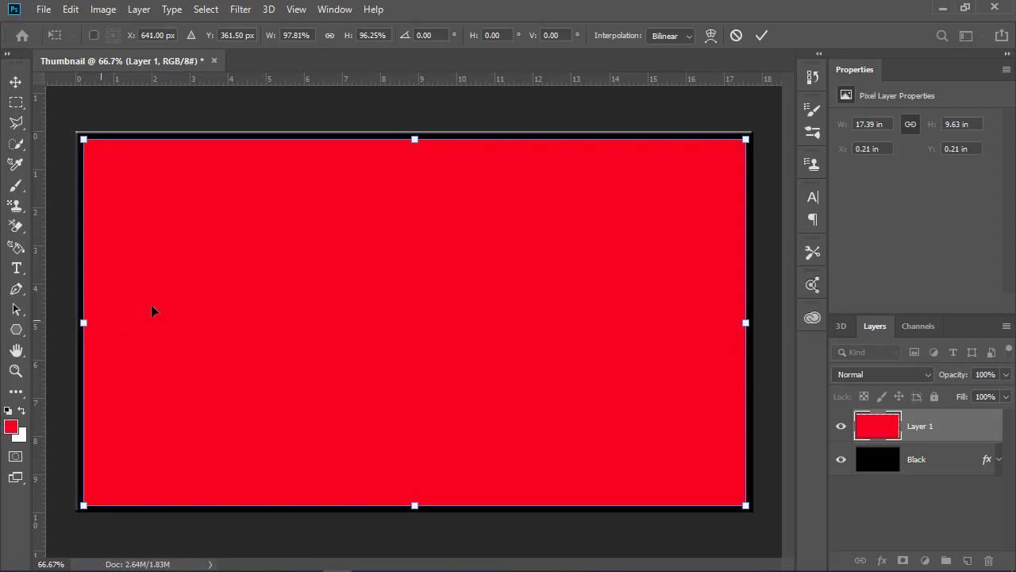
pyautogui.click(762, 35)
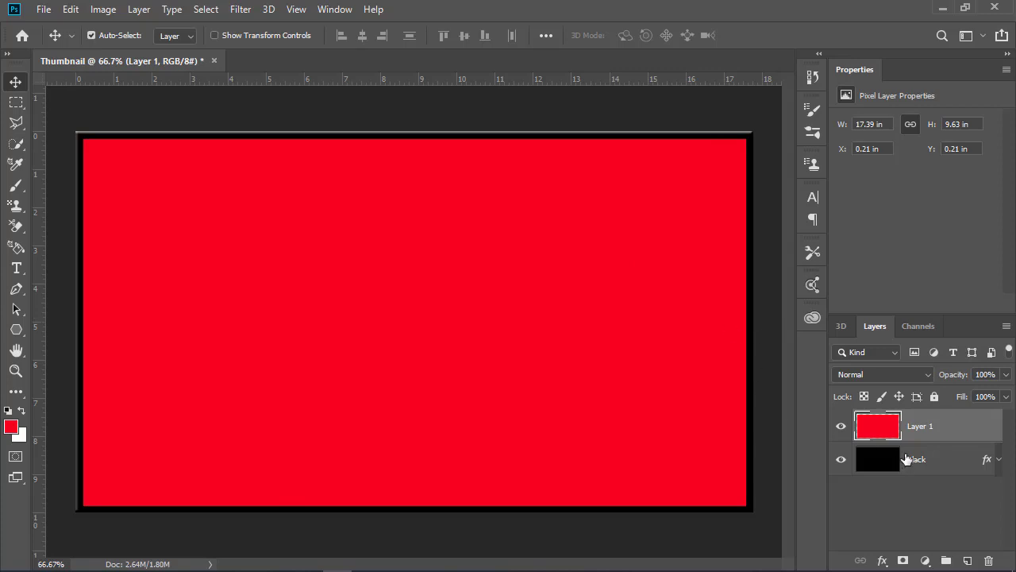
# - Paste the copied layer style onto the red layer, collapse its effects, and toggle its visibility off and on
pyautogui.rightClick(922, 433)
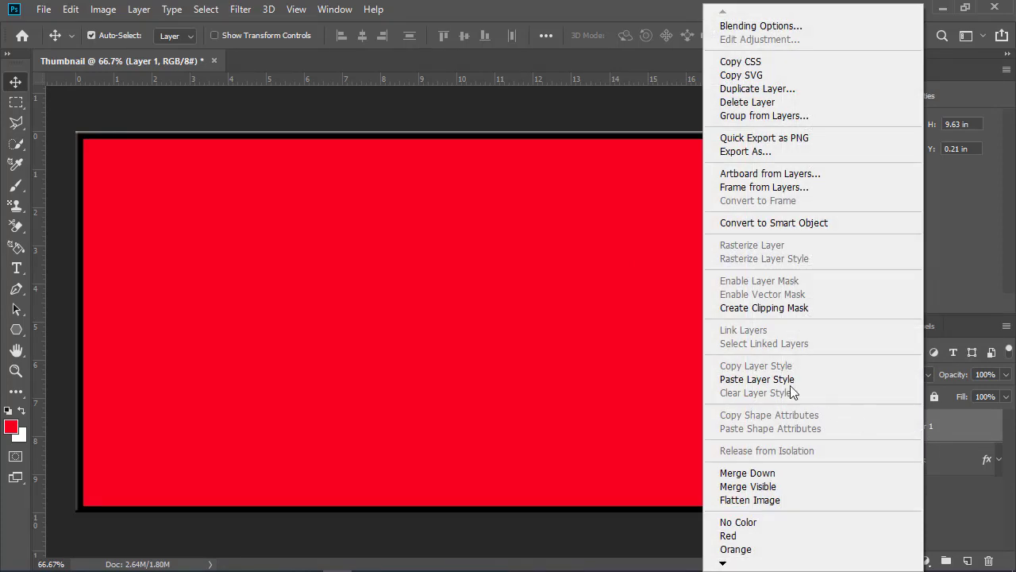
pyautogui.click(763, 379)
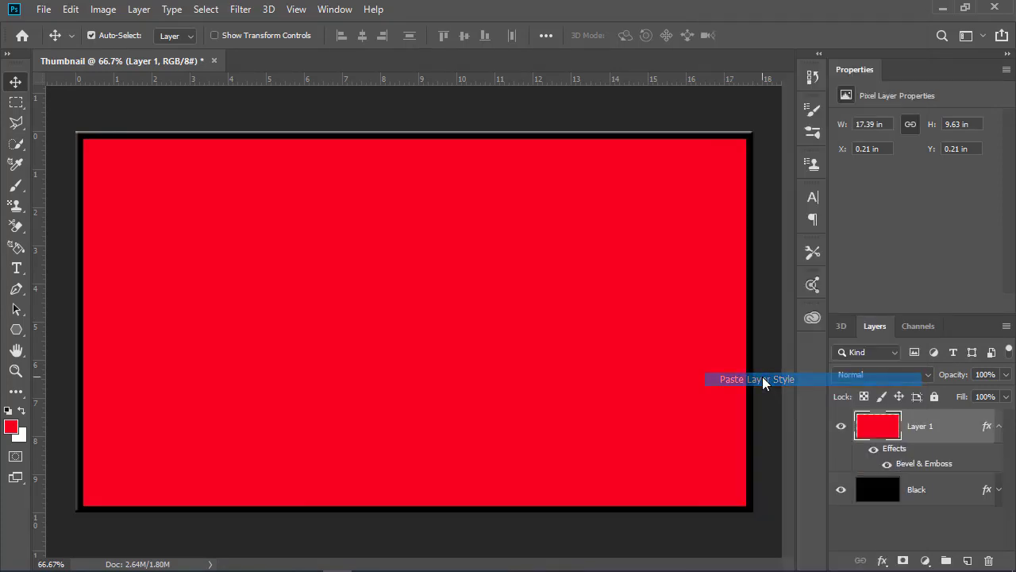
pyautogui.click(1000, 426)
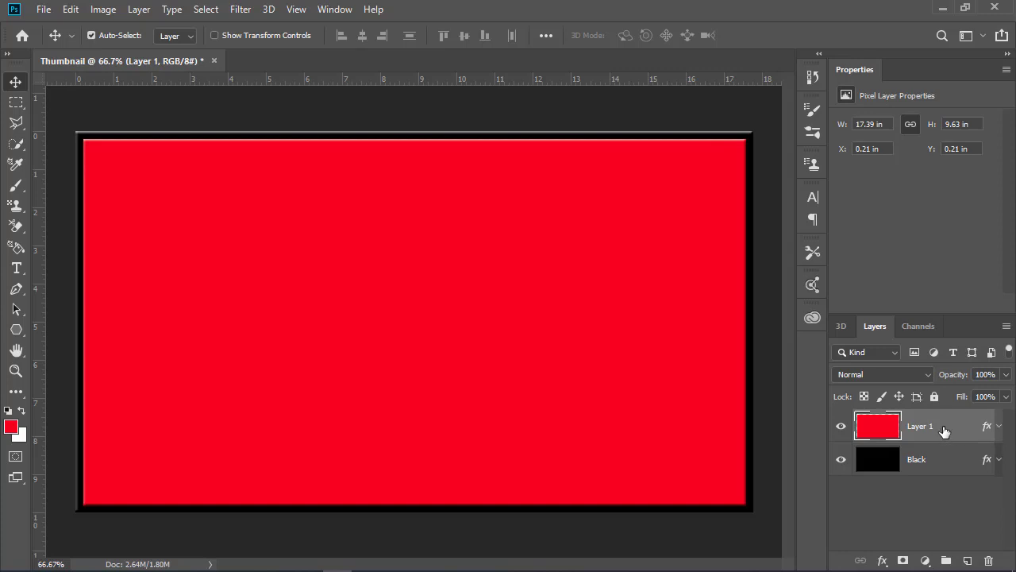
pyautogui.click(842, 430)
pyautogui.click(842, 428)
# - Place the picture file Image from Saved Pictures as an embedded layer above the red layer
pyautogui.click(45, 11)
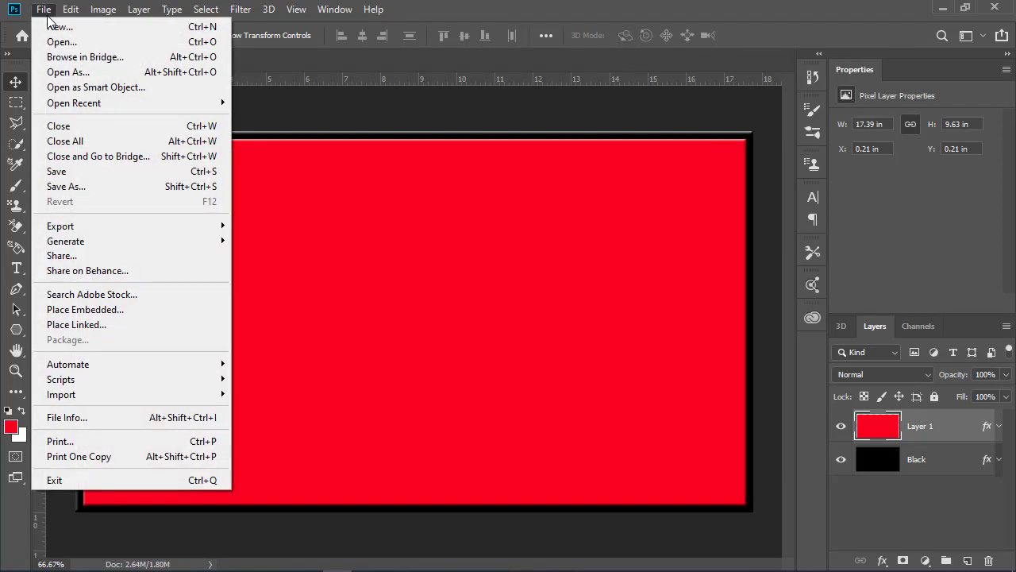
pyautogui.click(91, 313)
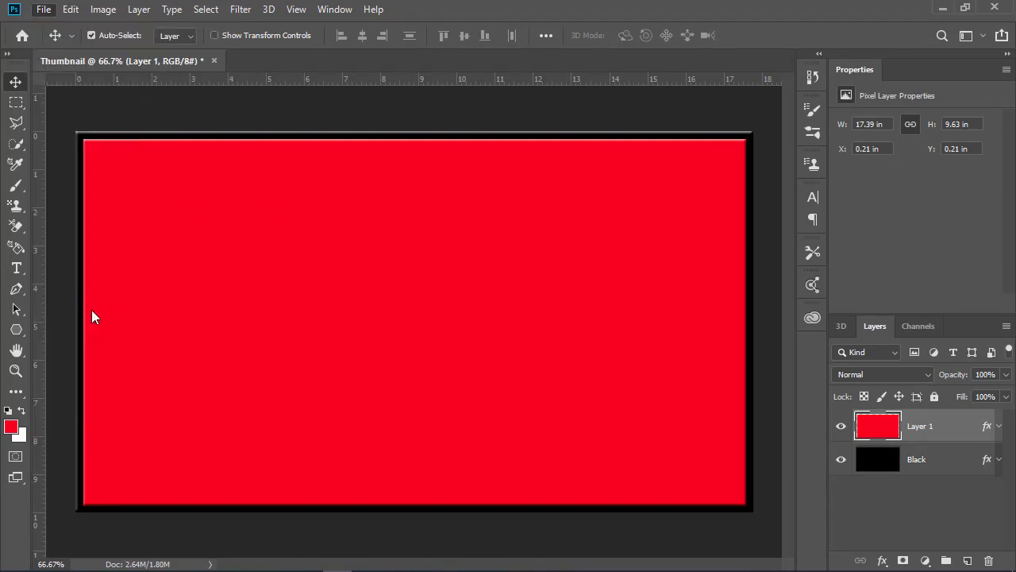
pyautogui.click(185, 144)
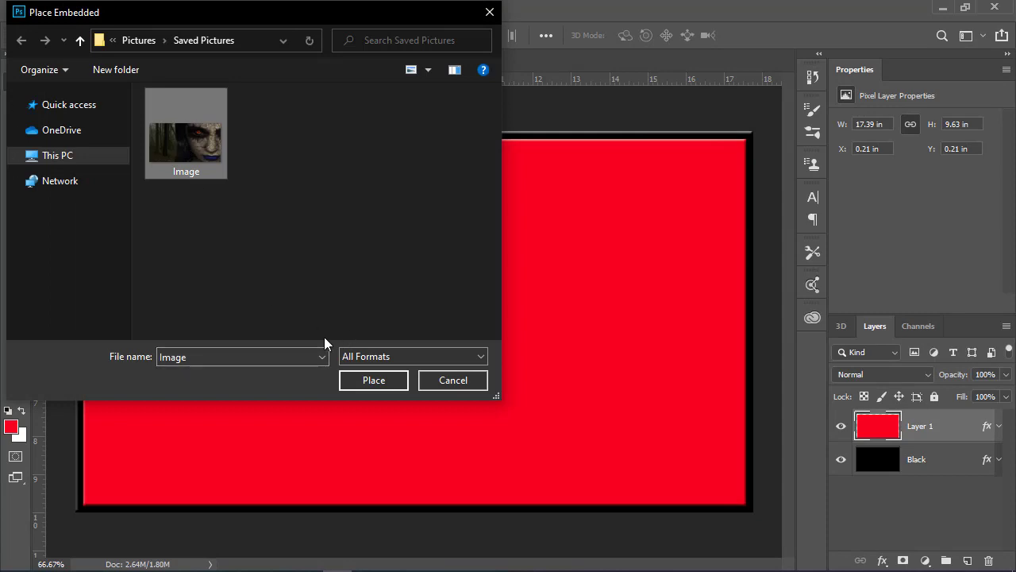
pyautogui.click(371, 381)
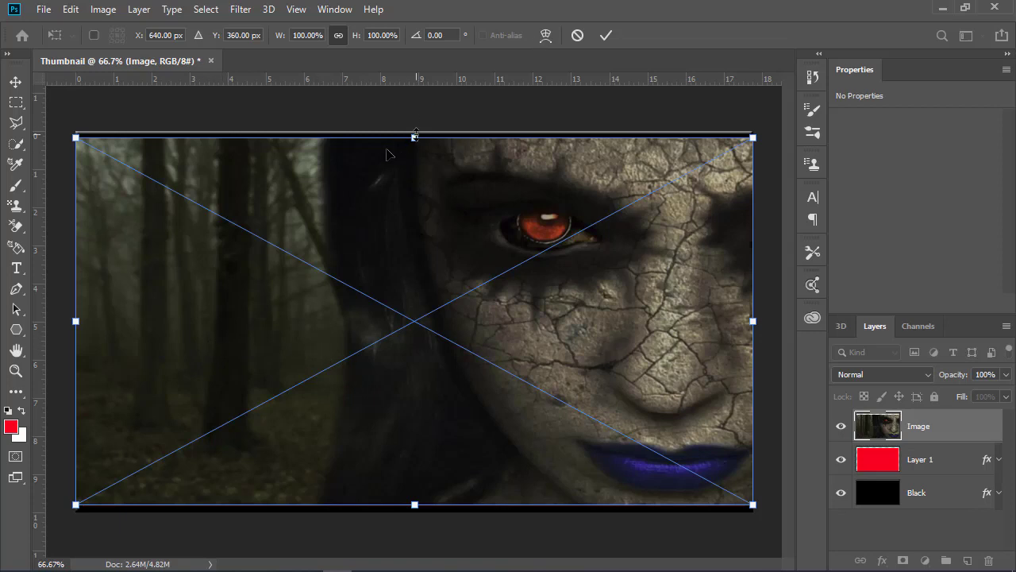
# - Scale the placed image to about 95.9% width and 96.4% height, leaving a red border on all four sides
pyautogui.moveTo(415, 133); pyautogui.dragTo(419, 148)
pyautogui.moveTo(75, 329); pyautogui.dragTo(89, 327)
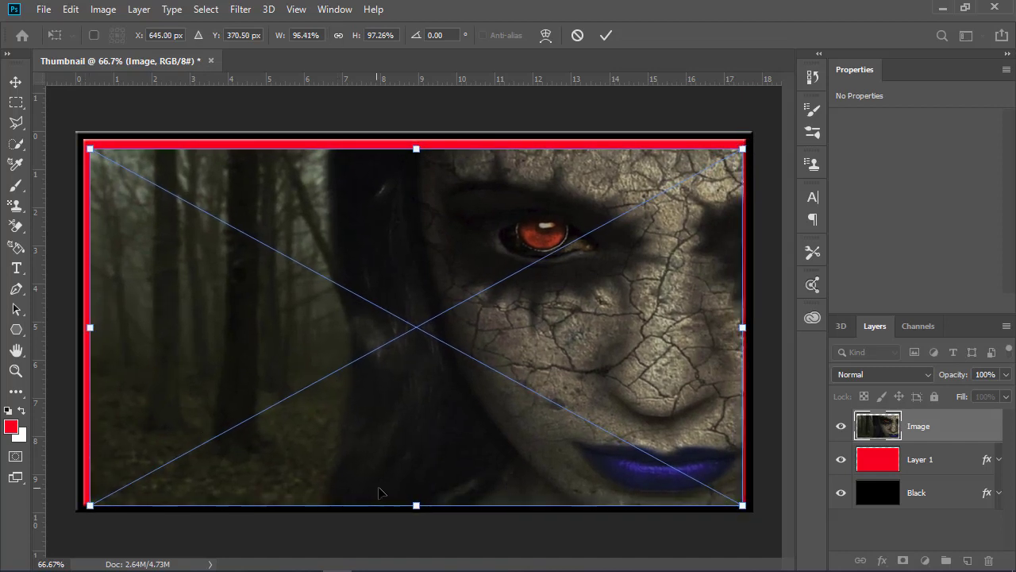
pyautogui.moveTo(416, 505); pyautogui.dragTo(416, 499)
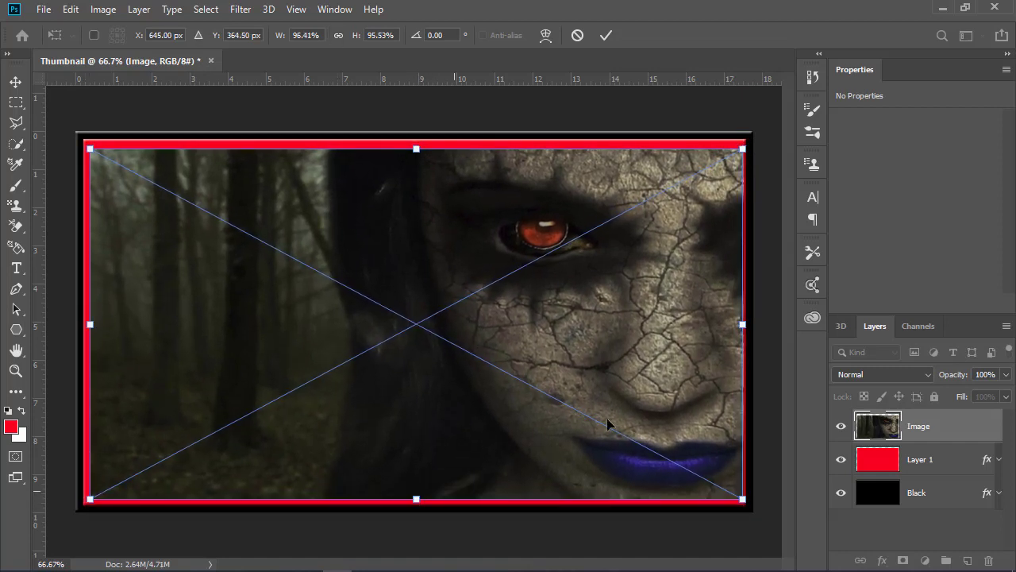
pyautogui.moveTo(743, 324); pyautogui.dragTo(740, 324)
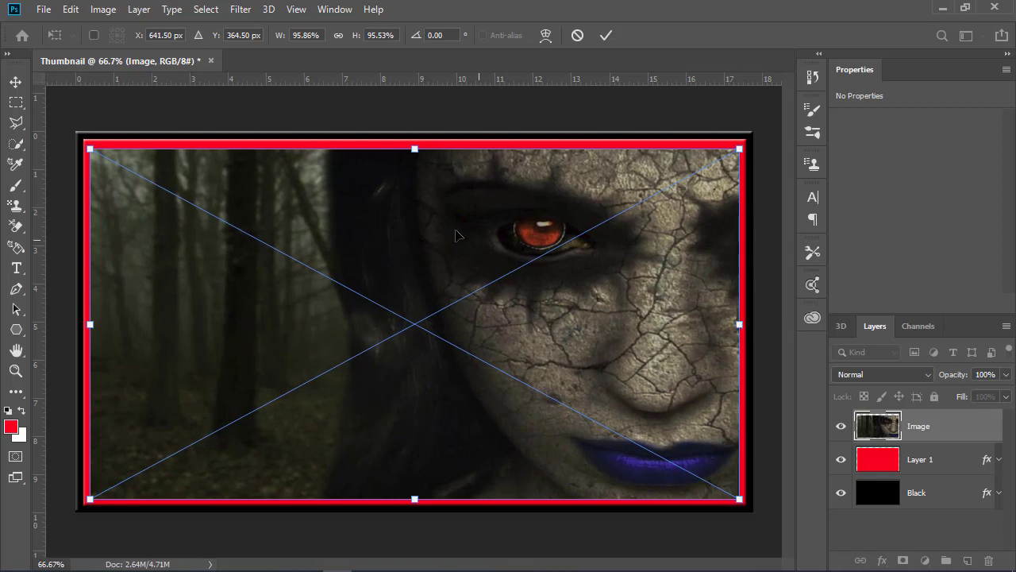
pyautogui.moveTo(415, 148); pyautogui.dragTo(415, 146)
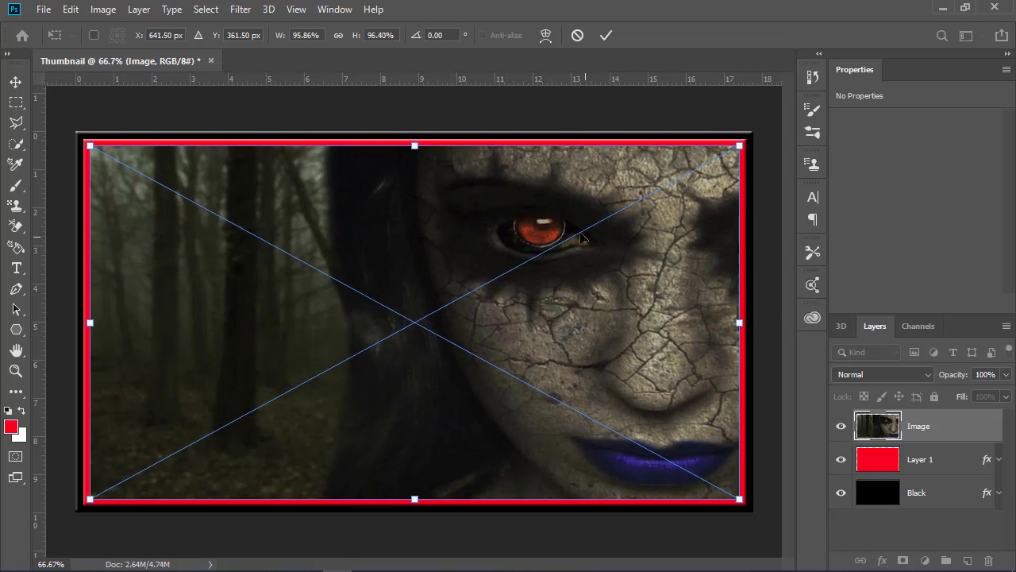
pyautogui.click(606, 35)
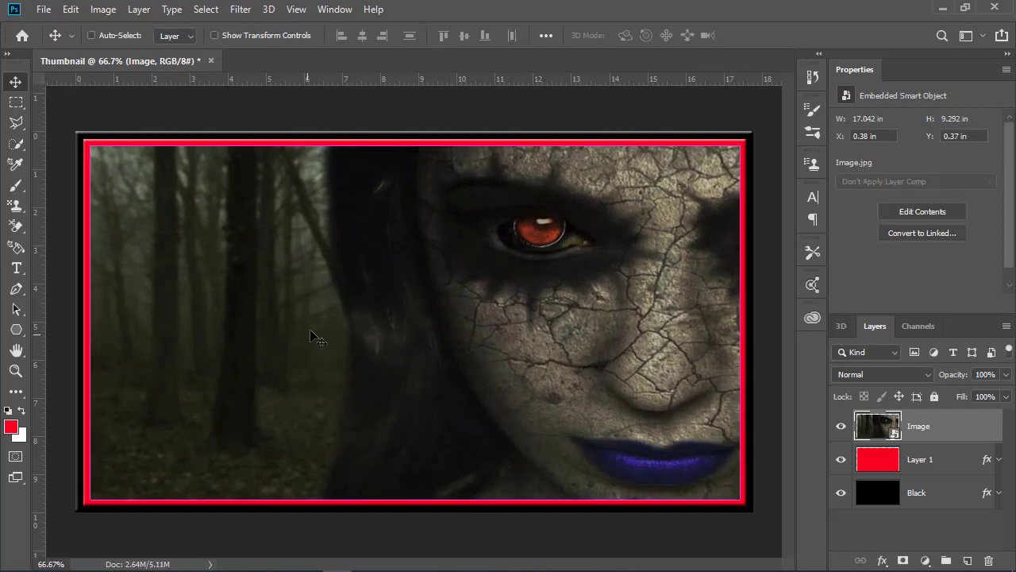
# - Extend the image's left edge slightly outward to bring its width to about 95.94%, evening out the red border
pyautogui.hotkey('ctrl', 't')
pyautogui.scroll(10, 102, 326)
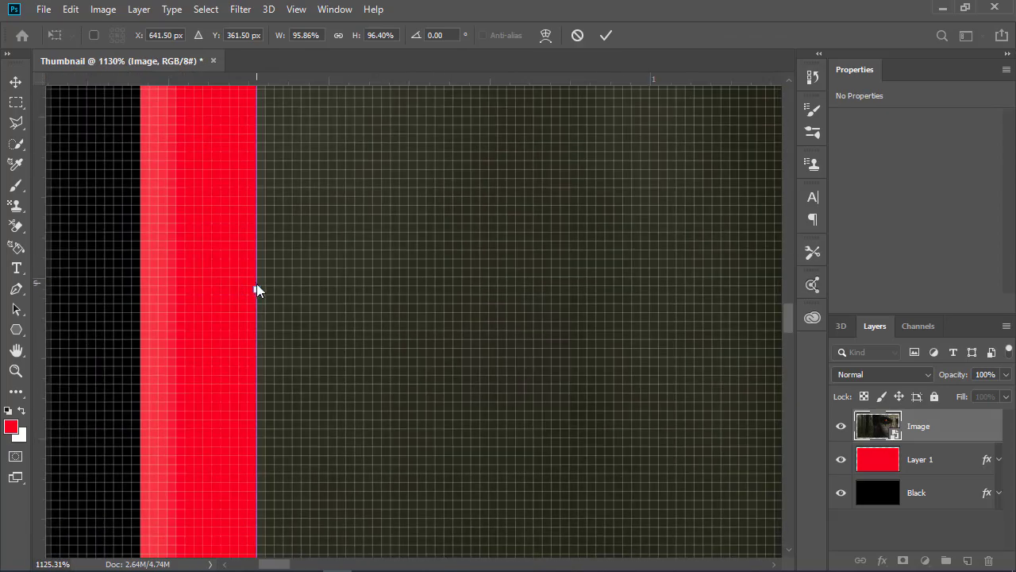
pyautogui.moveTo(256, 289); pyautogui.dragTo(245, 288)
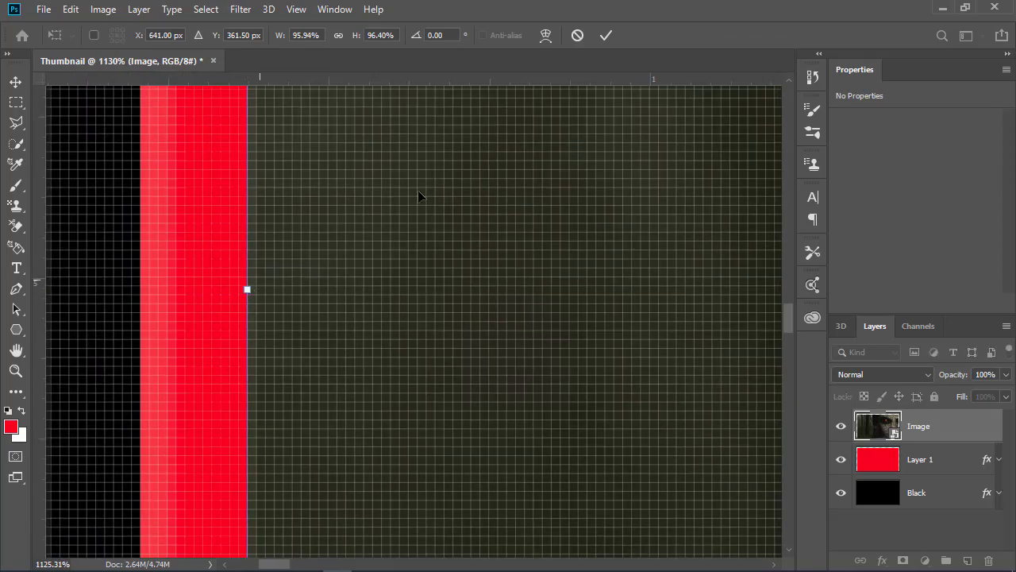
pyautogui.click(605, 35)
pyautogui.hotkey('ctrl', '0')
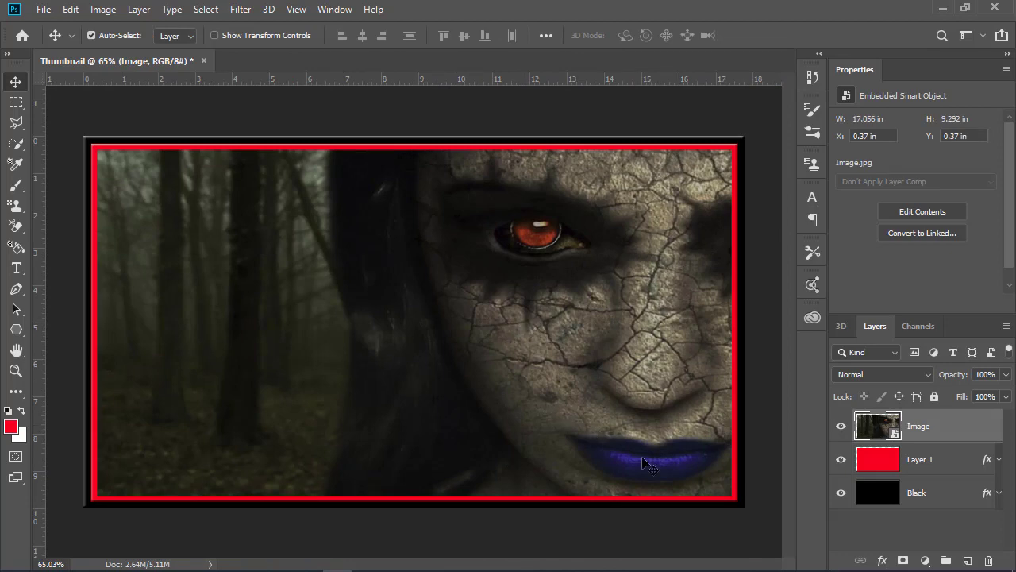
# - Rasterize the Image layer and apply a Smooth Inner Bevel with 100% depth and 5 px size, then collapse its effects
pyautogui.rightClick(930, 426)
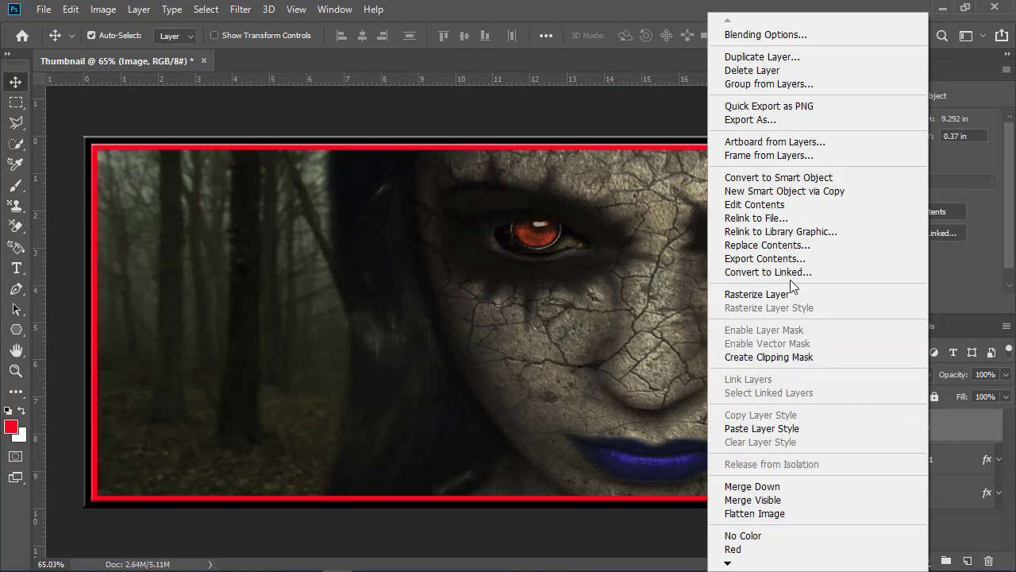
pyautogui.click(776, 297)
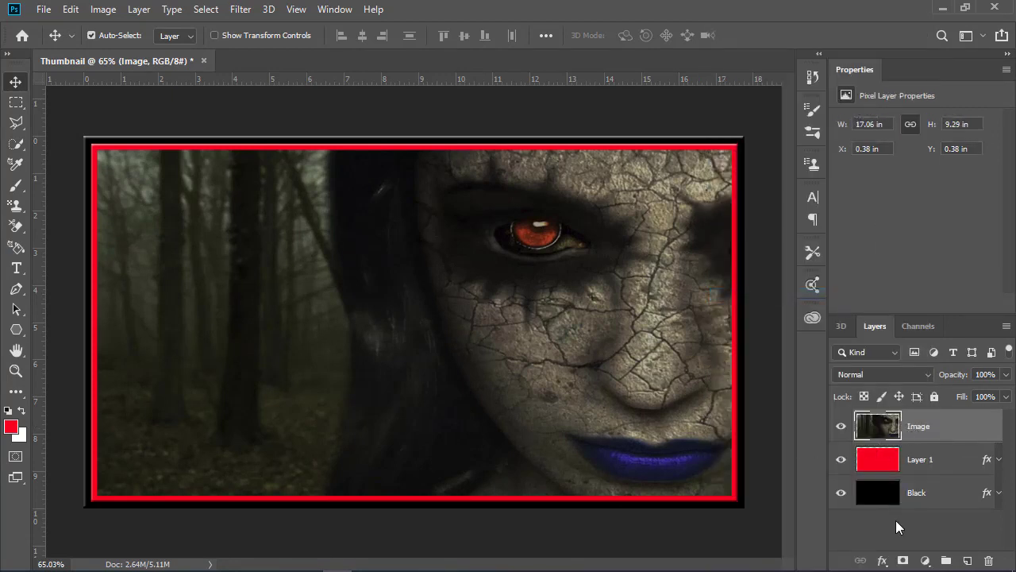
pyautogui.click(884, 560)
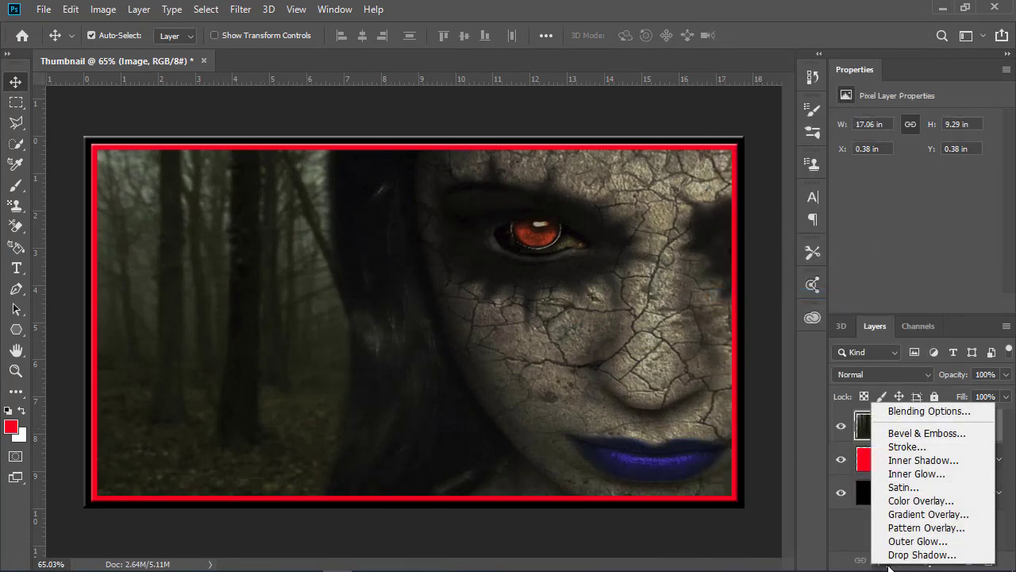
pyautogui.click(912, 435)
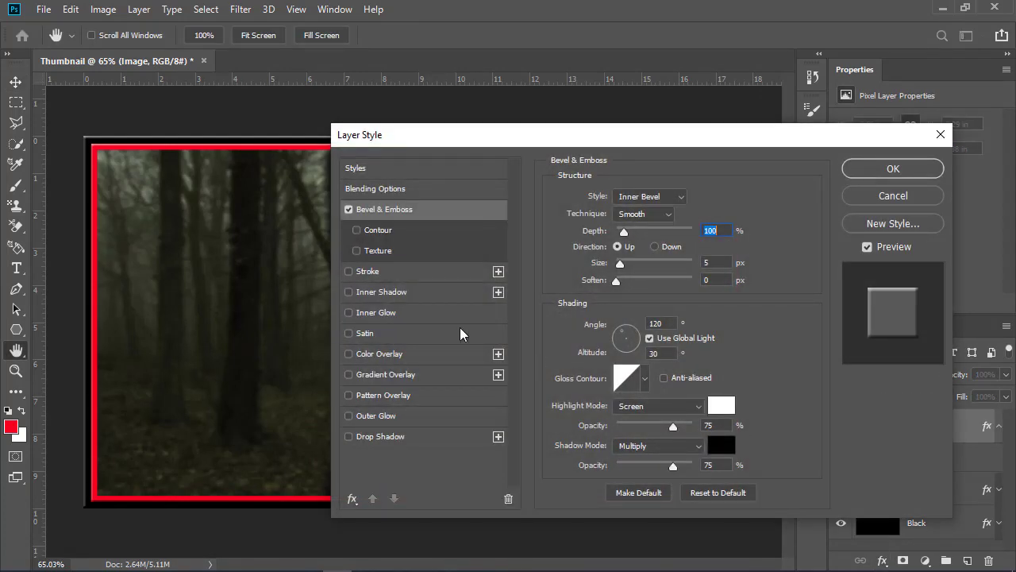
pyautogui.click(659, 214)
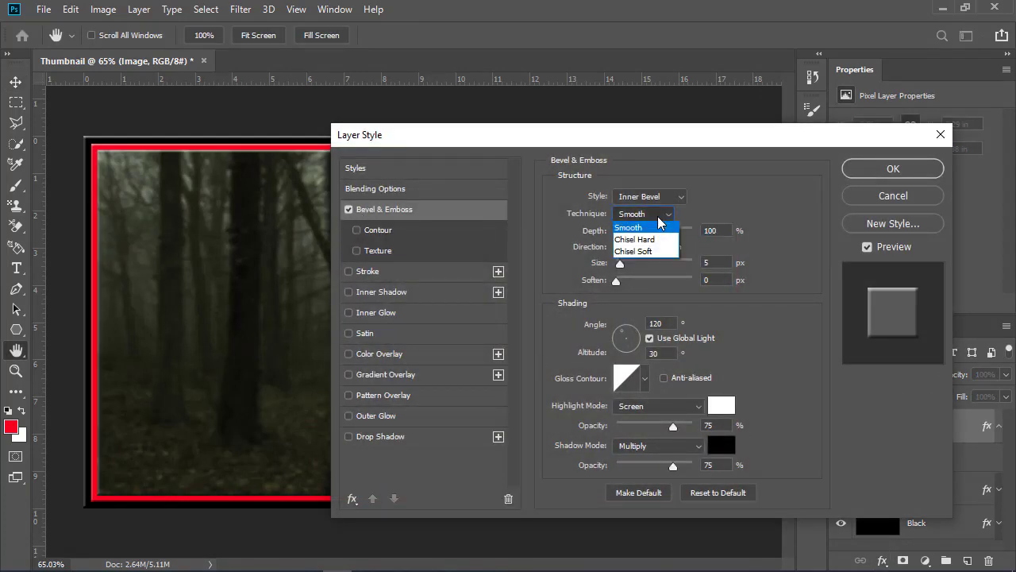
pyautogui.click(660, 218)
pyautogui.click(659, 197)
pyautogui.click(659, 209)
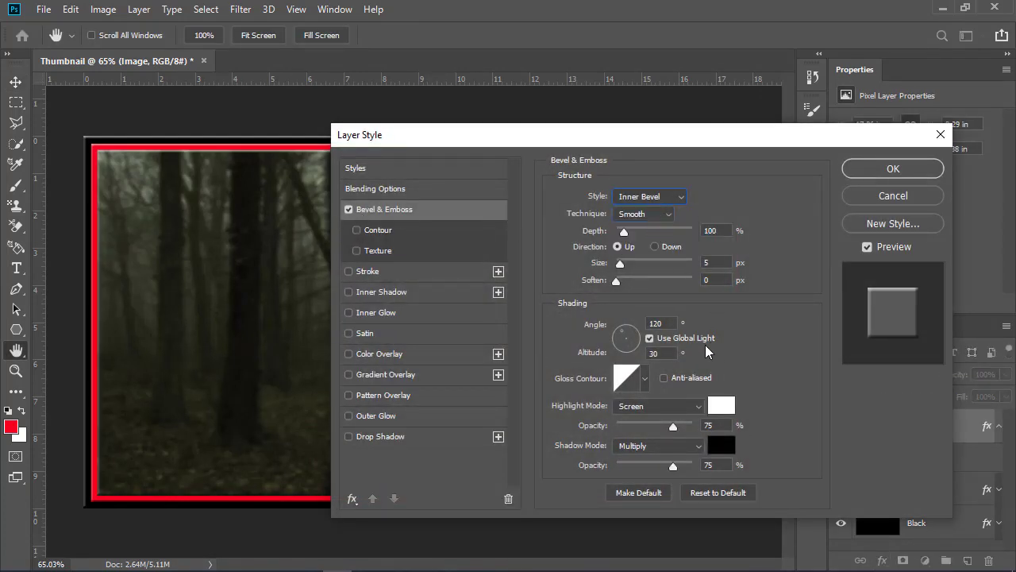
pyautogui.click(876, 170)
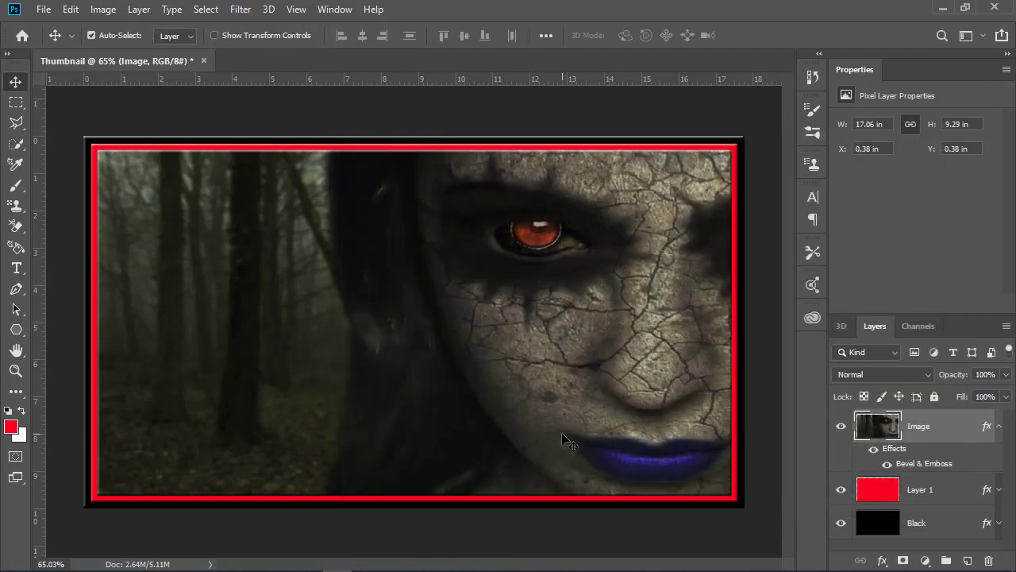
pyautogui.click(999, 427)
# - Create a new layer group above the Image layer and name it BackGround
pyautogui.click(946, 561)
pyautogui.doubleClick(900, 418)
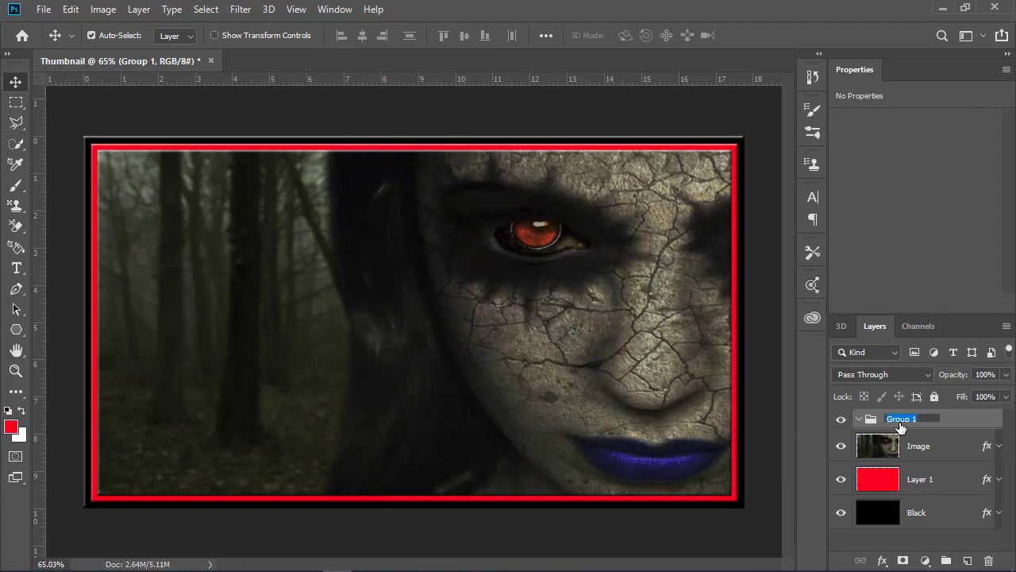
pyautogui.write('Back')
pyautogui.press('Return')
# - Move the Image, Layer 1 and Black layers into the BackGround group and collapse the group
pyautogui.keyDown('ctrl'); pyautogui.click(949, 518); pyautogui.keyUp('ctrl')
pyautogui.keyDown('ctrl'); pyautogui.click(928, 482); pyautogui.keyUp('ctrl')
pyautogui.keyDown('ctrl'); pyautogui.click(927, 445); pyautogui.keyUp('ctrl')
pyautogui.keyDown('ctrl'); pyautogui.click(930, 422); pyautogui.keyUp('ctrl')
pyautogui.moveTo(927, 437); pyautogui.dragTo(927, 419)
pyautogui.click(858, 418)
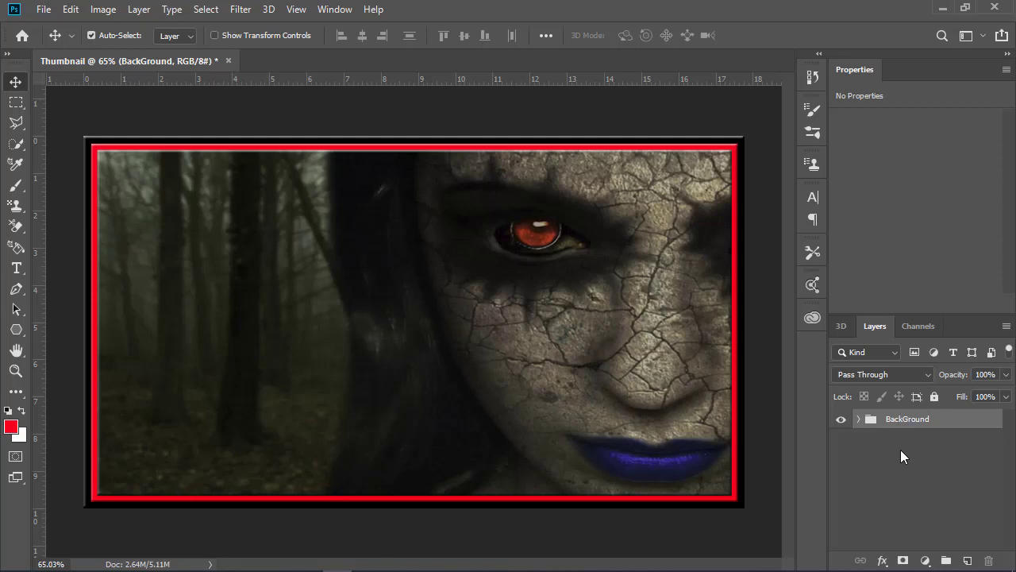
# - Add the red title text HORROR over the forest area in the Blood Thirst Regular font at 130 pt
pyautogui.click(14, 270)
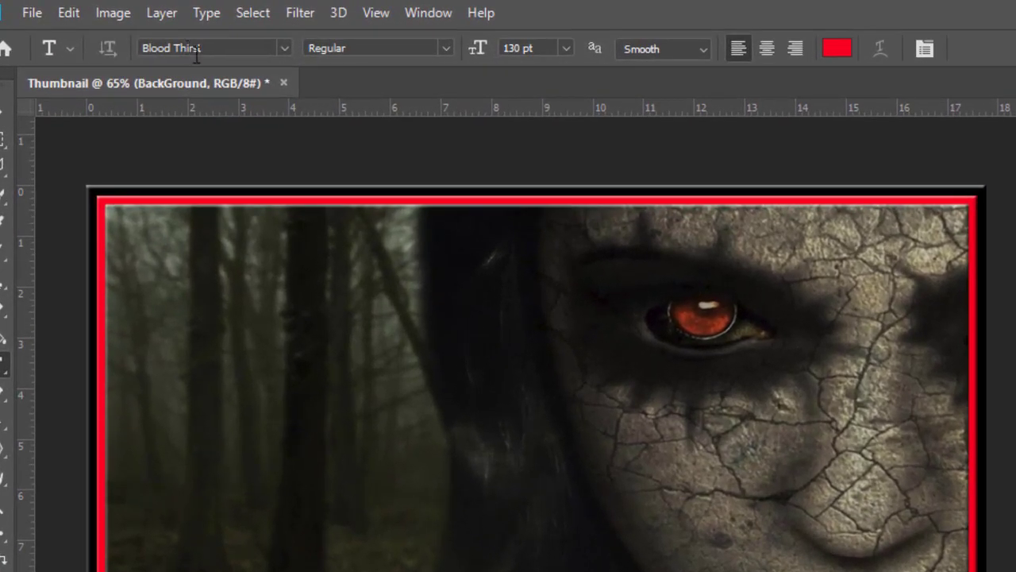
pyautogui.click(209, 46)
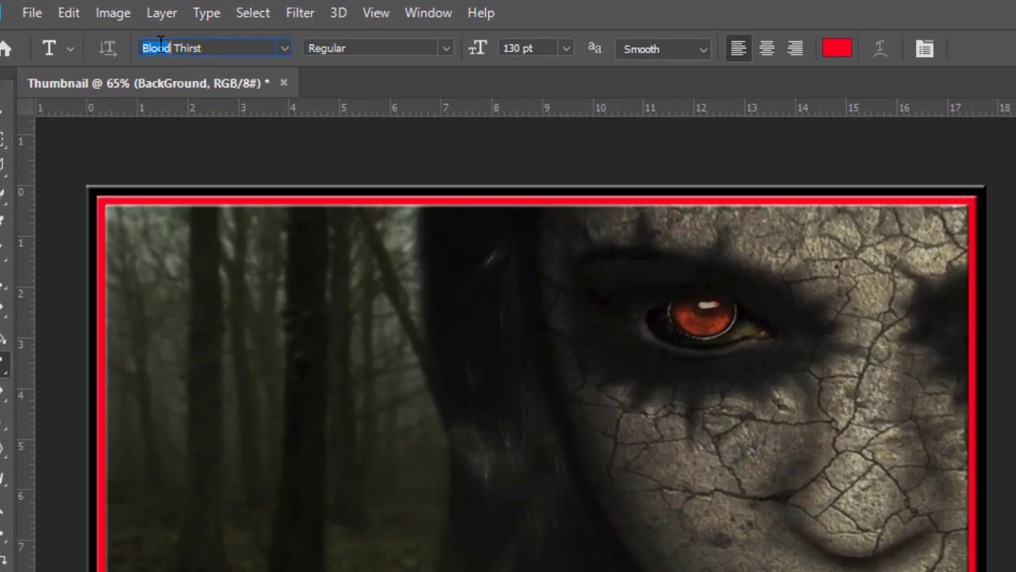
pyautogui.click(250, 368)
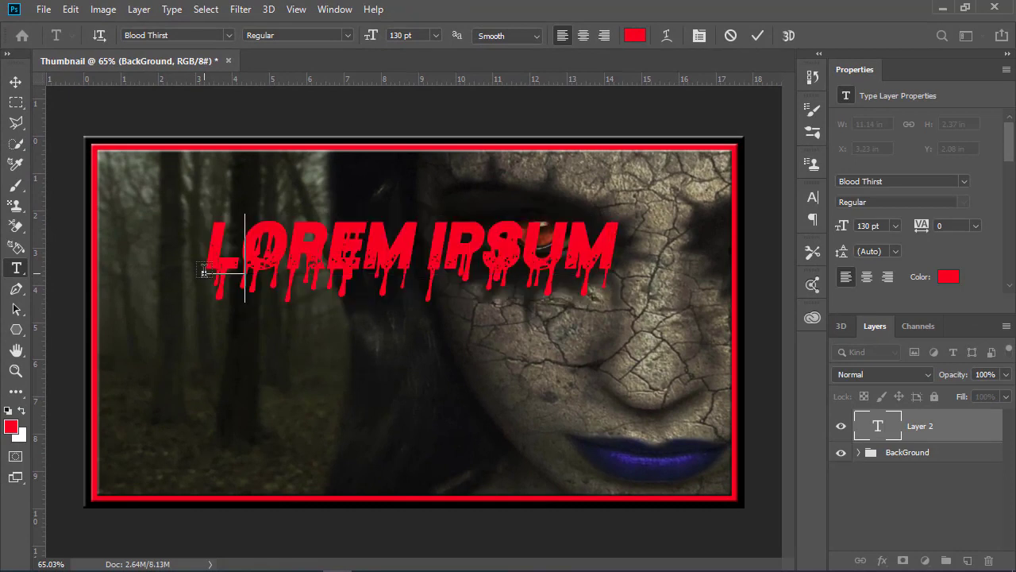
pyautogui.write('HO')
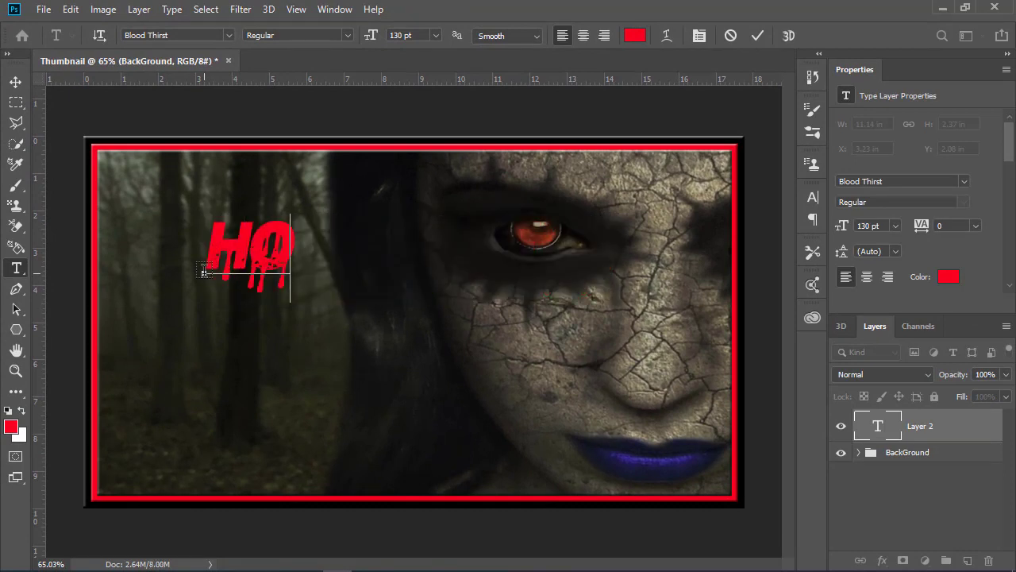
pyautogui.write('RRO')
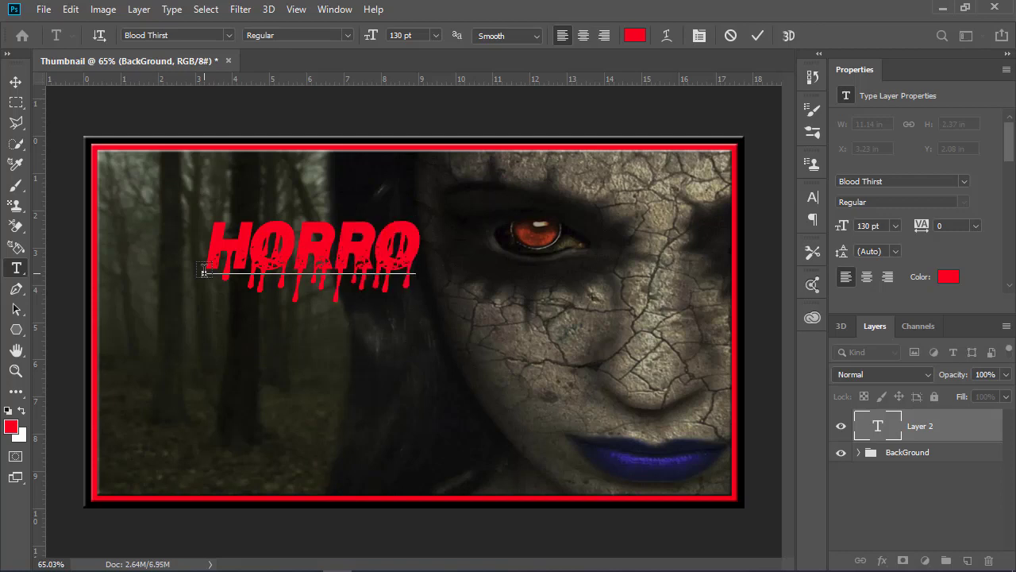
pyautogui.write('R')
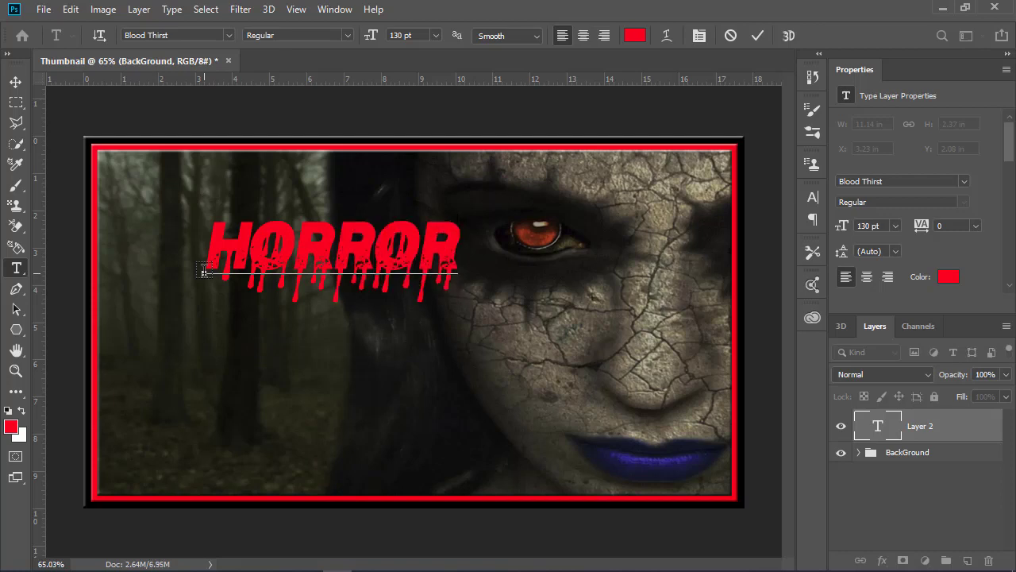
pyautogui.hotkey('ctrl', 'a')
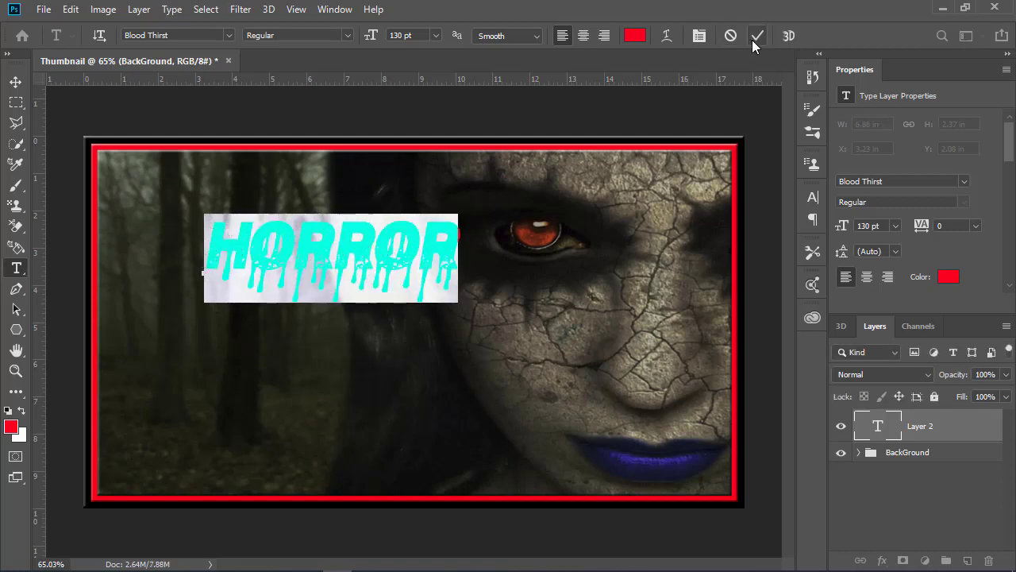
pyautogui.click(757, 36)
# - Move the HORROR text over the forest beside the left border and enlarge it proportionally to about 108%
pyautogui.click(16, 82)
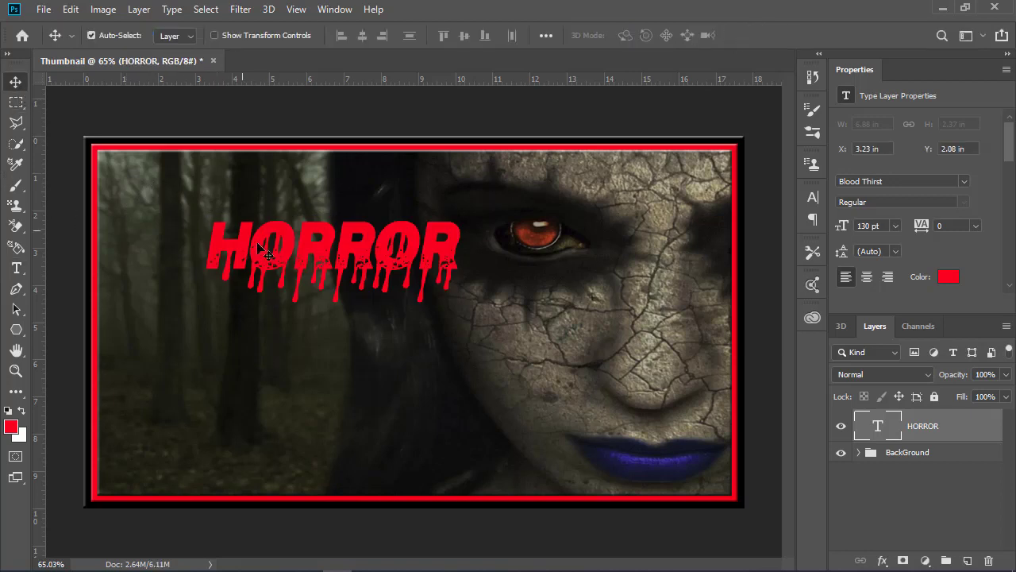
pyautogui.moveTo(258, 243); pyautogui.dragTo(196, 260)
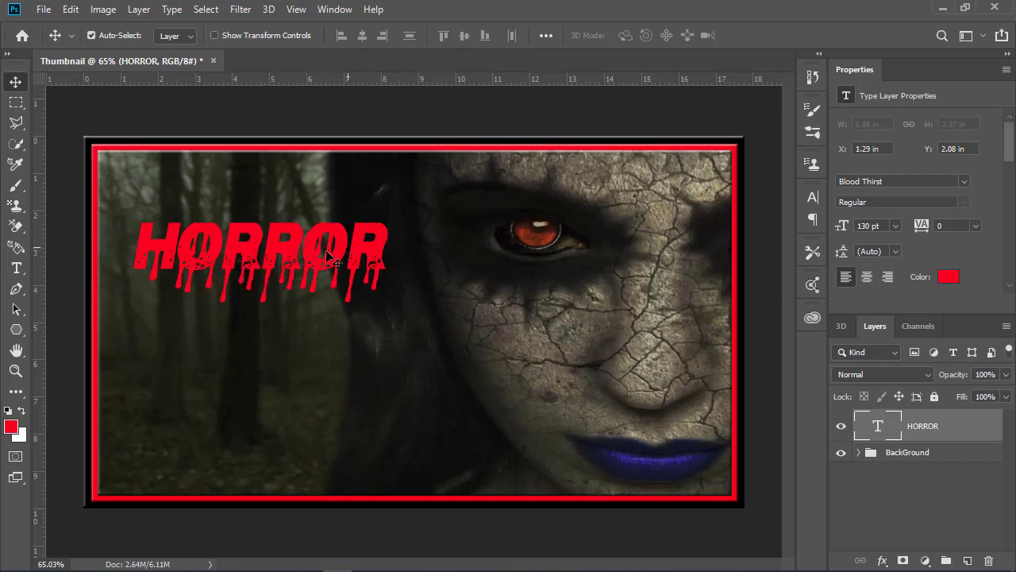
pyautogui.hotkey('ctrl', 't')
pyautogui.moveTo(391, 306); pyautogui.dragTo(413, 317)
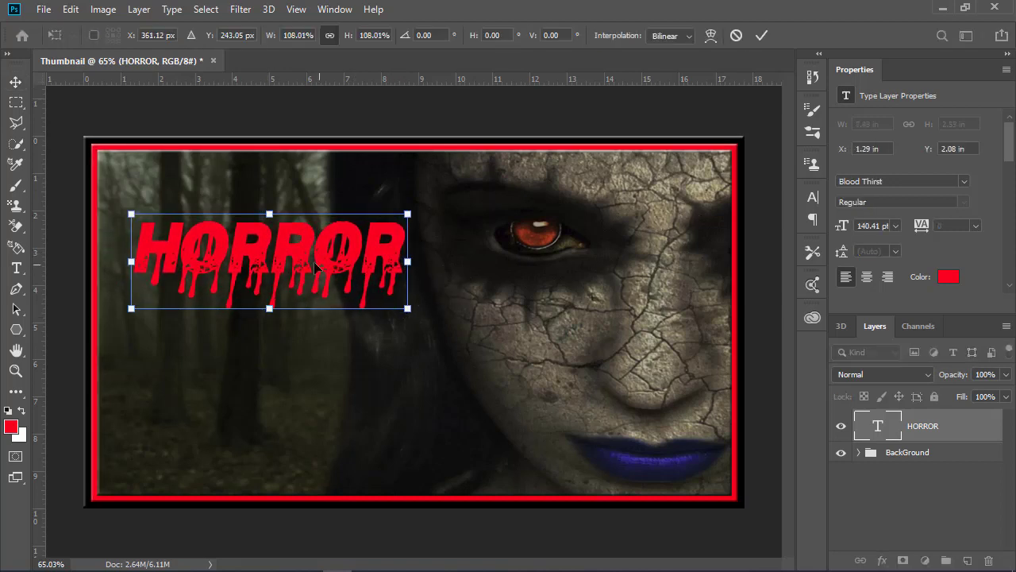
pyautogui.moveTo(287, 260); pyautogui.dragTo(270, 275)
pyautogui.click(761, 35)
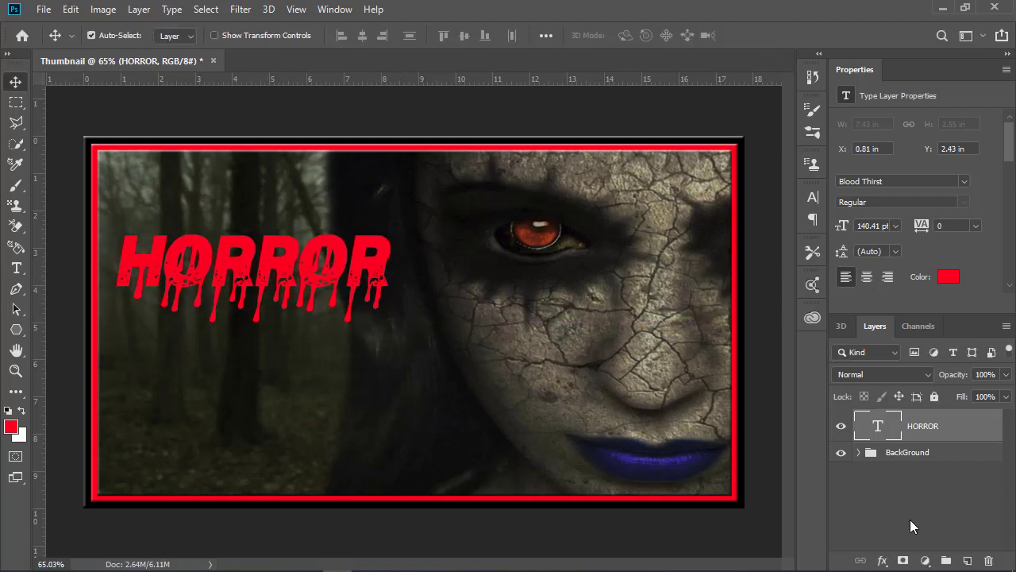
# - Give the HORROR text Bevel & Emboss and a Drop Shadow with 6 px distance, 5% spread and 12 px size, then collapse its effects
pyautogui.click(882, 561)
pyautogui.click(911, 429)
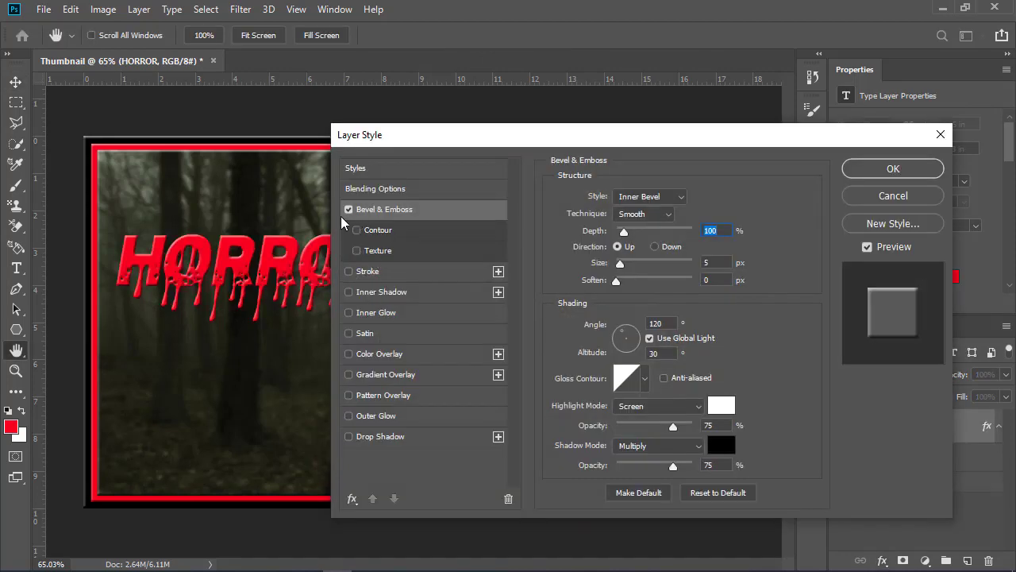
pyautogui.click(349, 436)
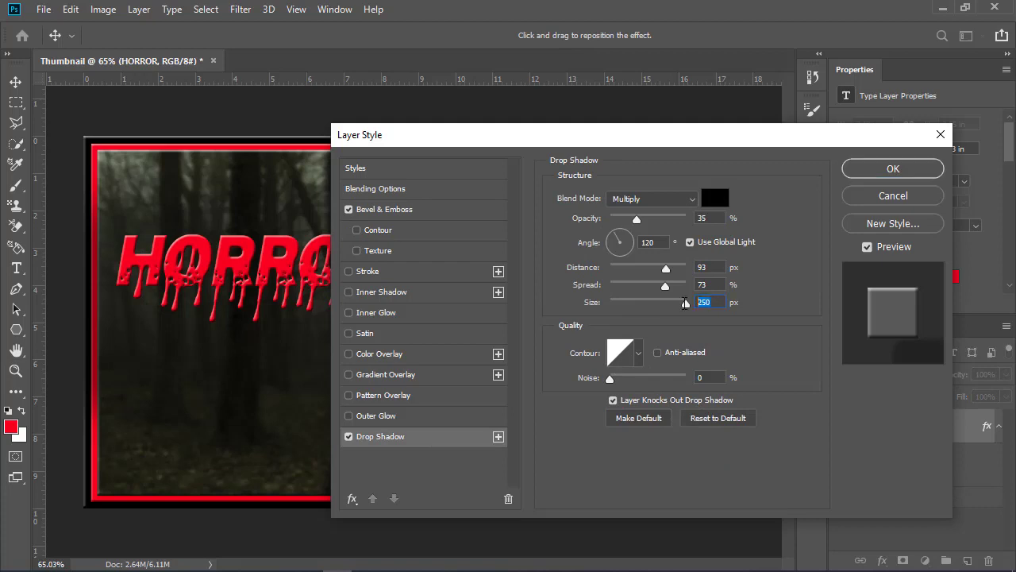
pyautogui.write('12')
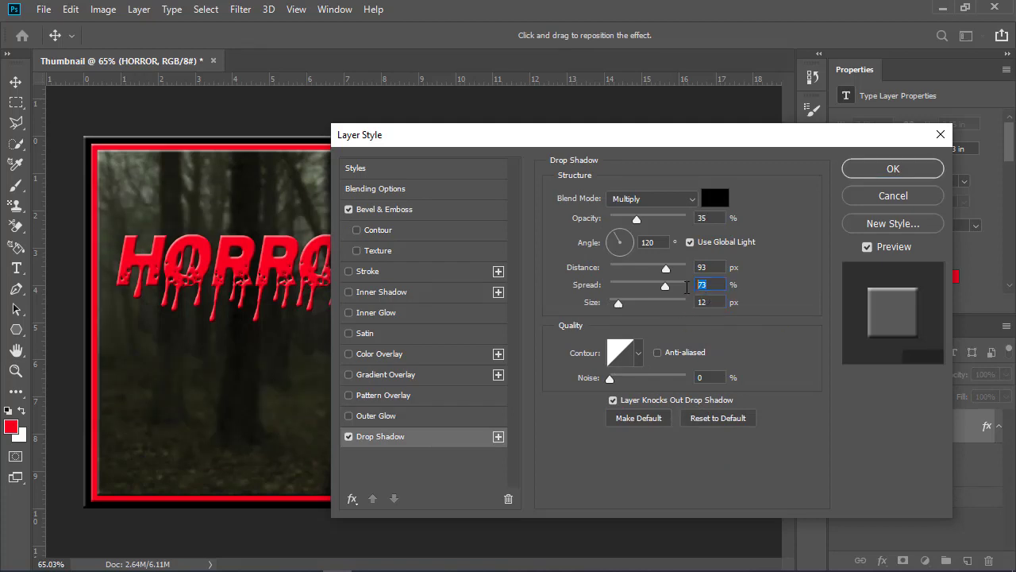
pyautogui.write('5')
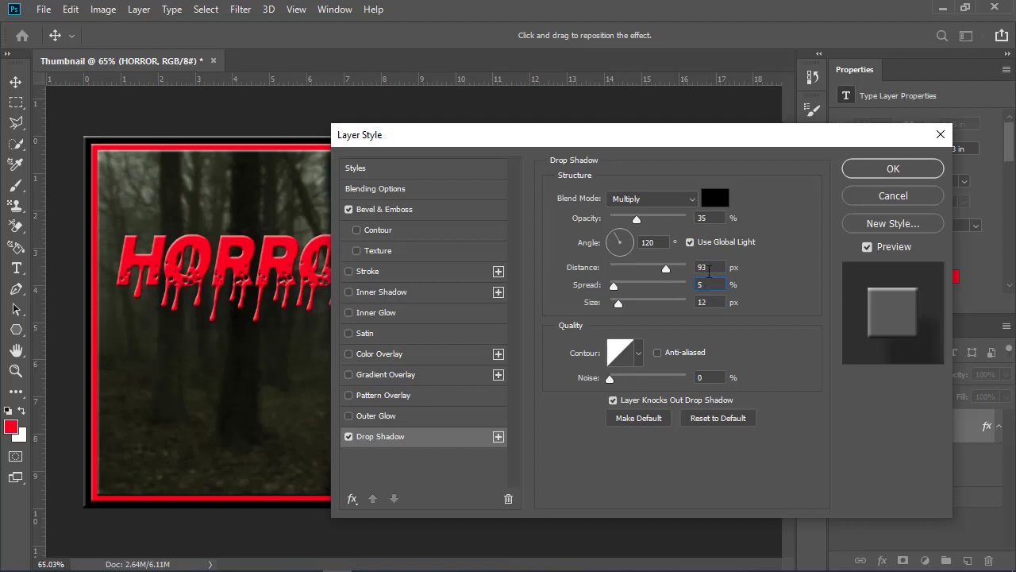
pyautogui.write('6')
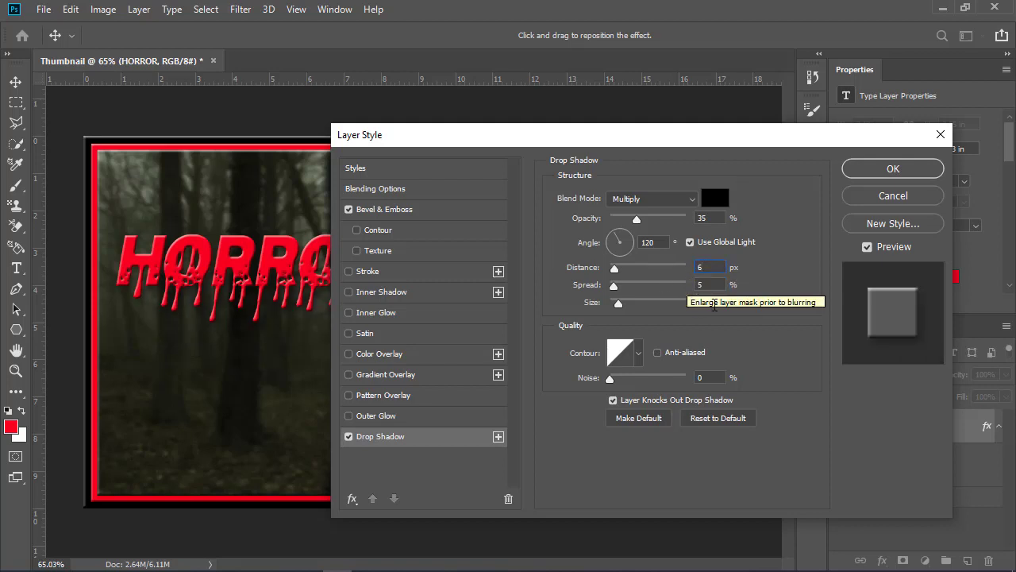
pyautogui.click(892, 169)
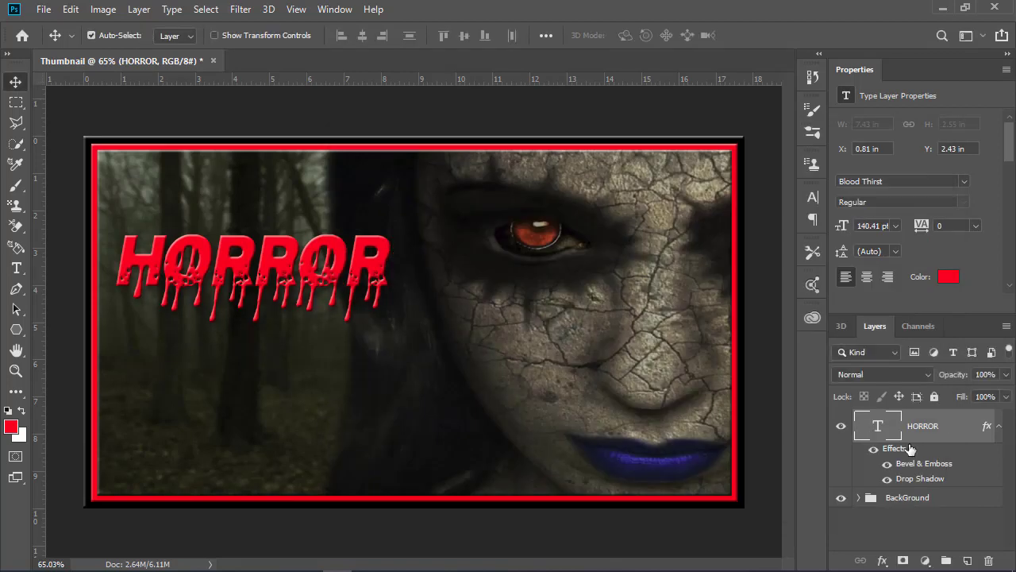
pyautogui.click(1000, 428)
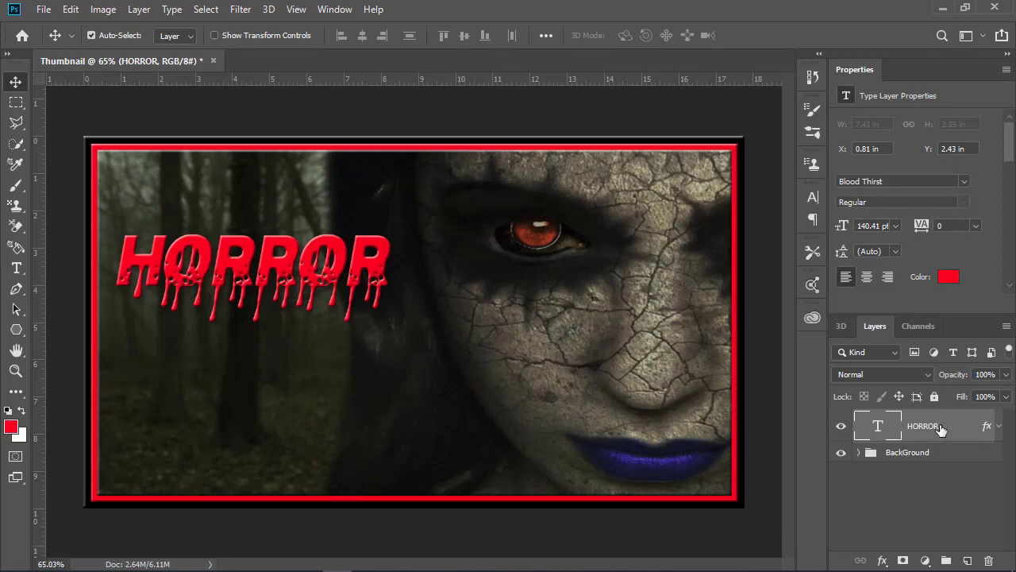
# - Duplicate the HORROR text layer and place the copy directly below the original title
pyautogui.rightClick(941, 429)
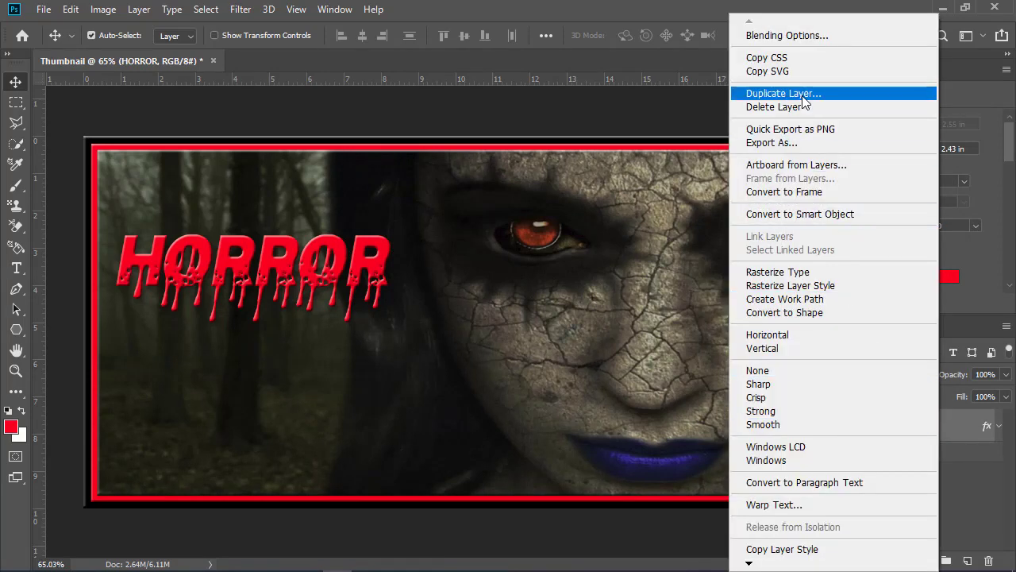
pyautogui.click(763, 93)
pyautogui.click(639, 222)
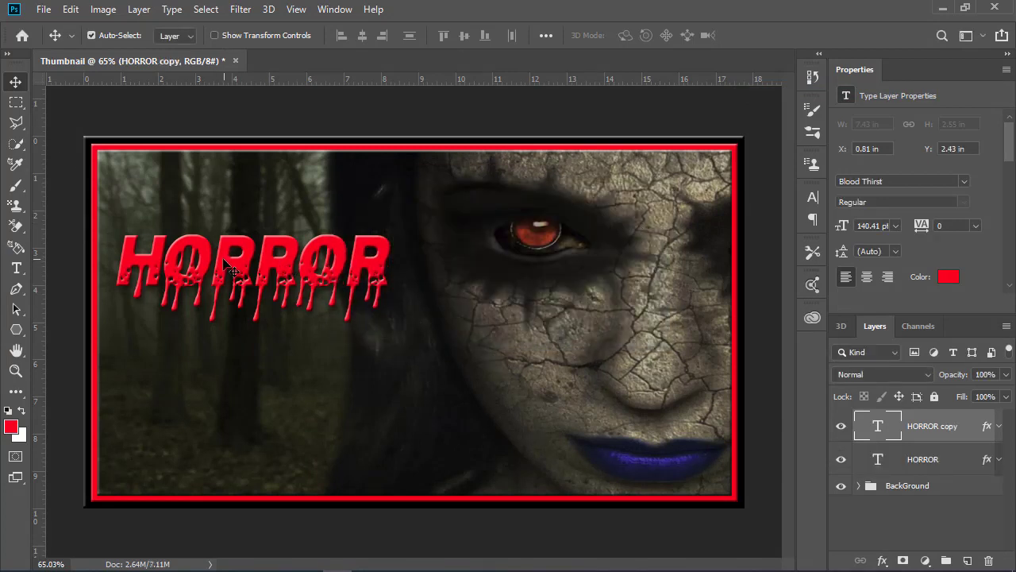
pyautogui.moveTo(223, 265); pyautogui.dragTo(216, 354)
# - Replace the copied title's wording with THUMBNAILS
pyautogui.doubleClick(367, 359)
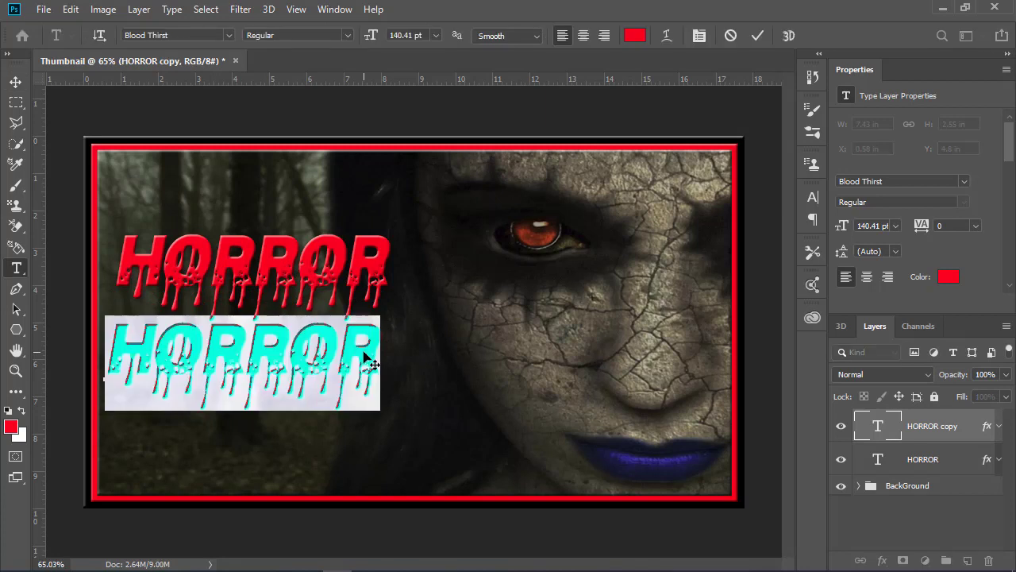
pyautogui.write('THU')
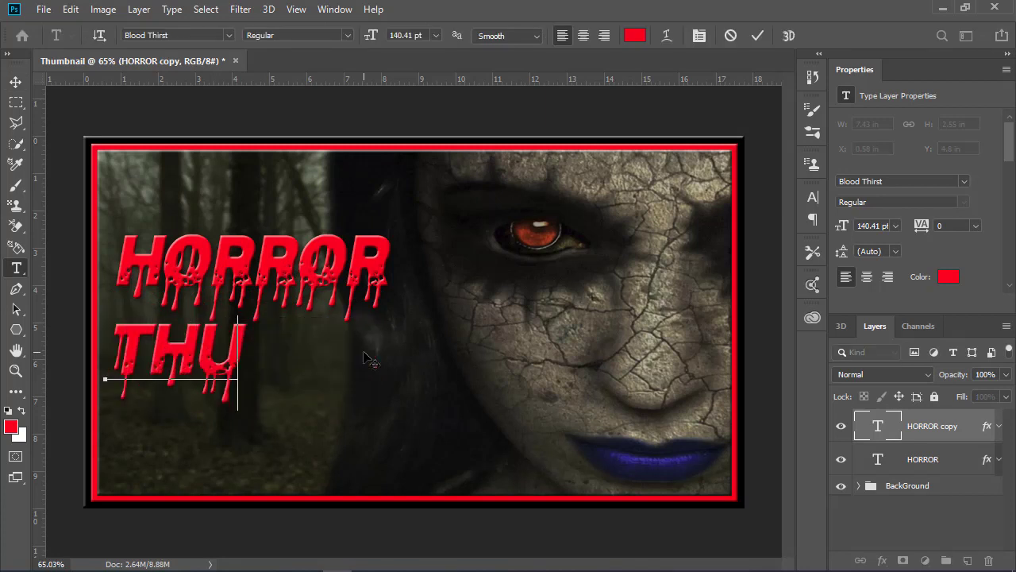
pyautogui.write('MBNAILS')
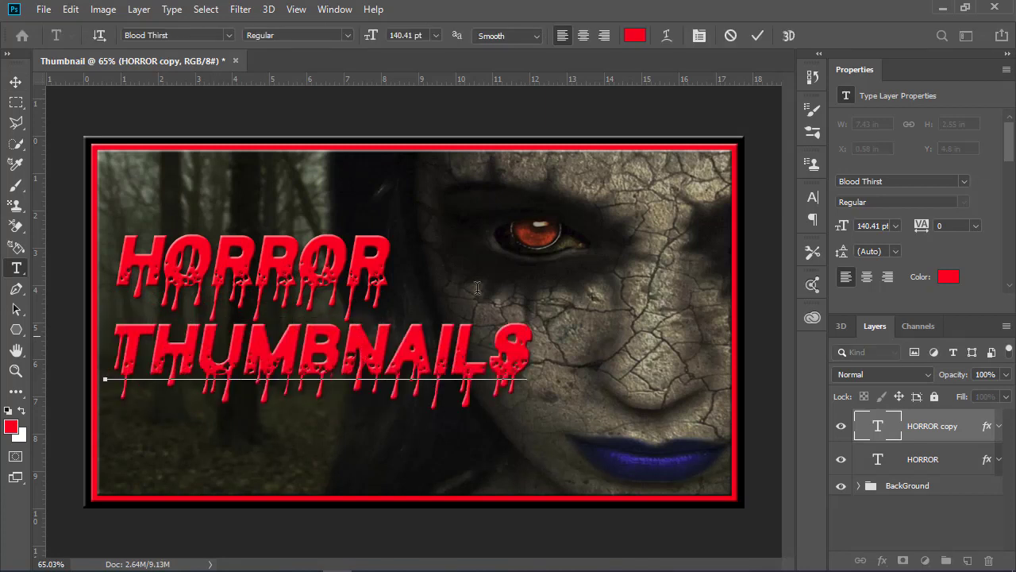
pyautogui.click(755, 36)
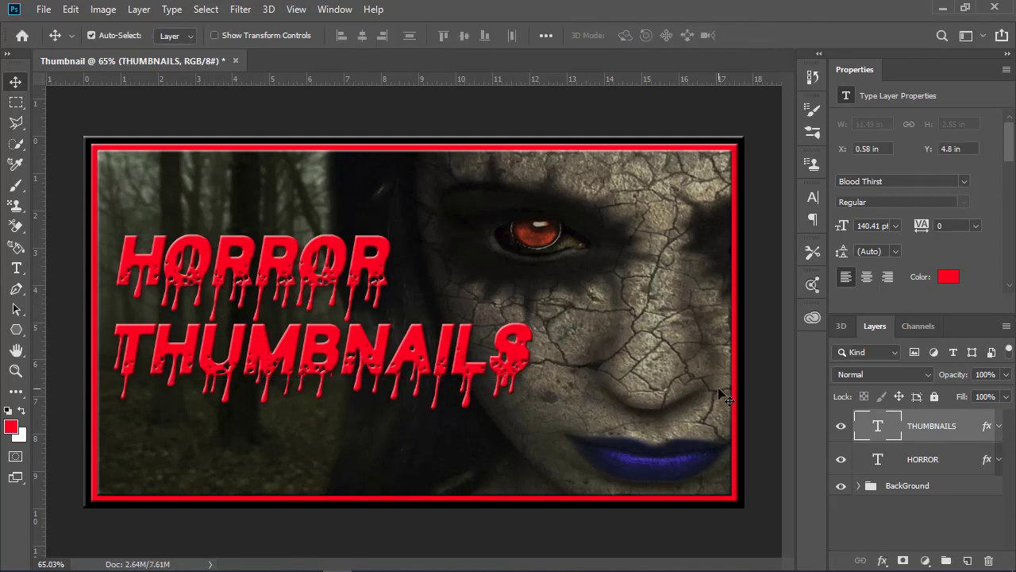
# - Scale the THUMBNAILS text down proportionally to about 115 pt and shift it toward the left border
pyautogui.hotkey('ctrl', 't')
pyautogui.moveTo(103, 324); pyautogui.dragTo(181, 329)
pyautogui.moveTo(293, 369); pyautogui.dragTo(262, 381)
pyautogui.click(760, 35)
# - Move HORROR down and to the right and nudge THUMBNAILS up so the two title lines sit close and centered
pyautogui.moveTo(308, 268); pyautogui.dragTo(307, 279)
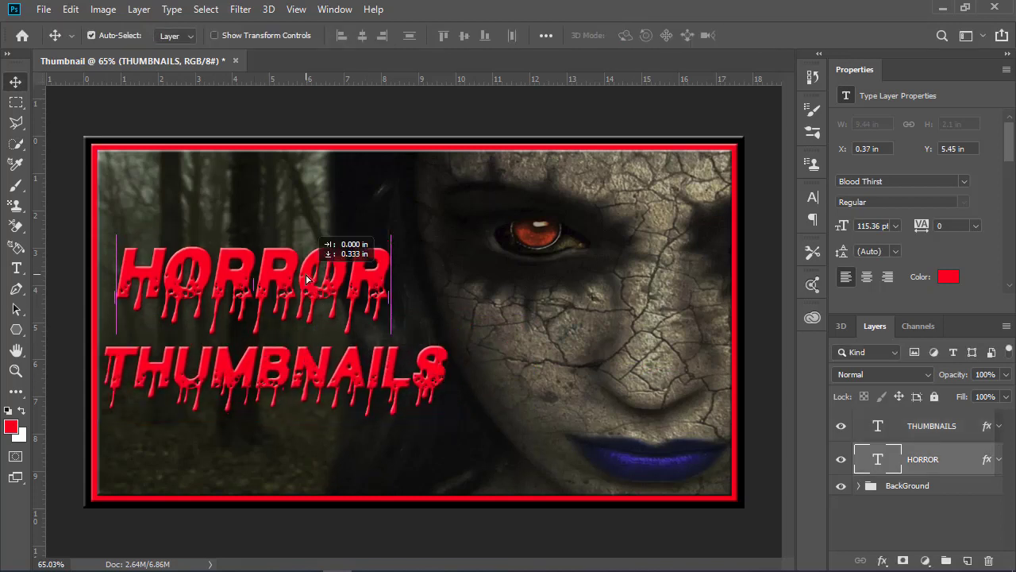
pyautogui.click(341, 373)
pyautogui.moveTo(341, 373)
pyautogui.mouseDown()
pyautogui.moveTo(345, 381)
pyautogui.moveTo(346, 361)
pyautogui.mouseUp()
pyautogui.moveTo(307, 274); pyautogui.dragTo(327, 272)
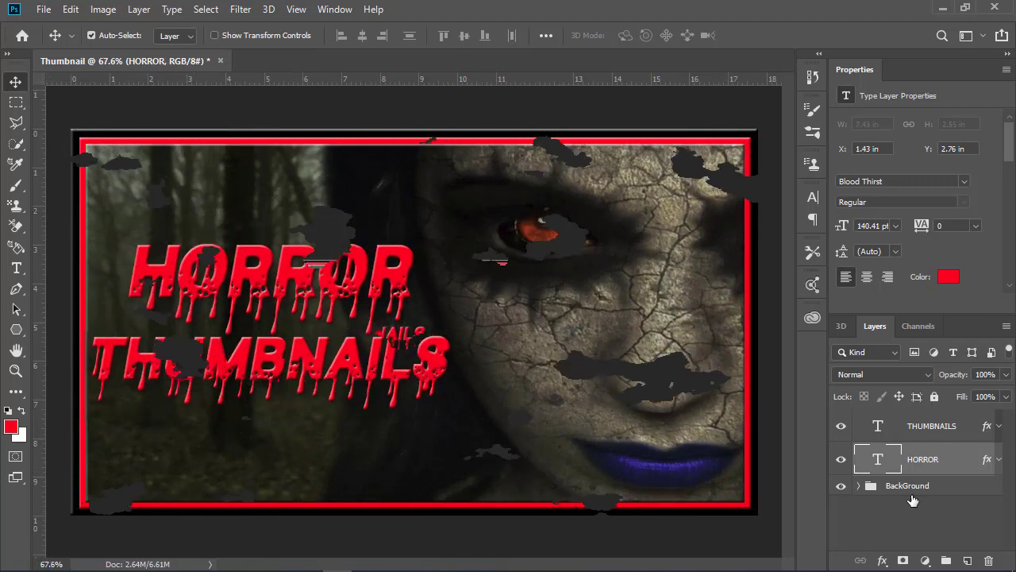
# - Group the THUMBNAILS and HORROR layers, name the group Text, collapse it and check its visibility
pyautogui.keyDown('shift'); pyautogui.click(921, 426); pyautogui.keyUp('shift')
pyautogui.hotkey('ctrl', 'g')
pyautogui.doubleClick(897, 419)
pyautogui.write('Tex')
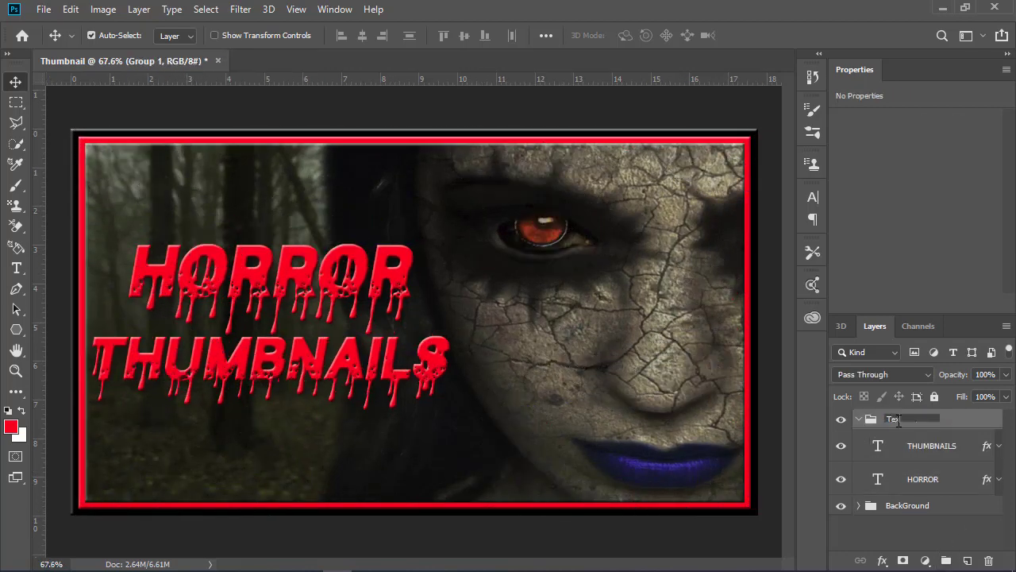
pyautogui.write('t')
pyautogui.press('Return')
pyautogui.click(936, 445)
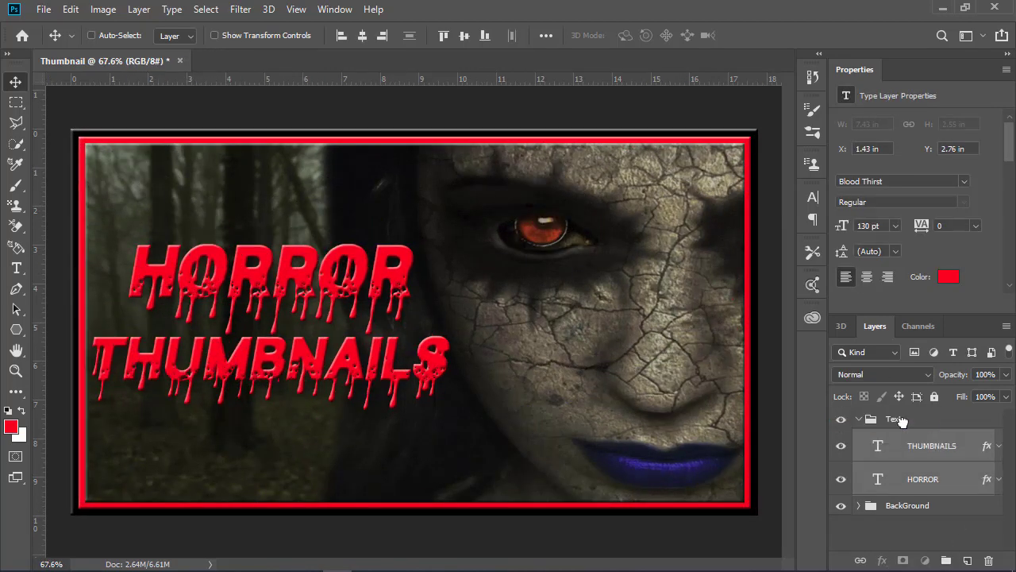
pyautogui.click(858, 418)
pyautogui.click(841, 419)
pyautogui.click(841, 418)
# - Give the Text group a Multiply Drop Shadow at 35% opacity with 6 px distance, 5% spread and 12 px size
pyautogui.rightClick(844, 421)
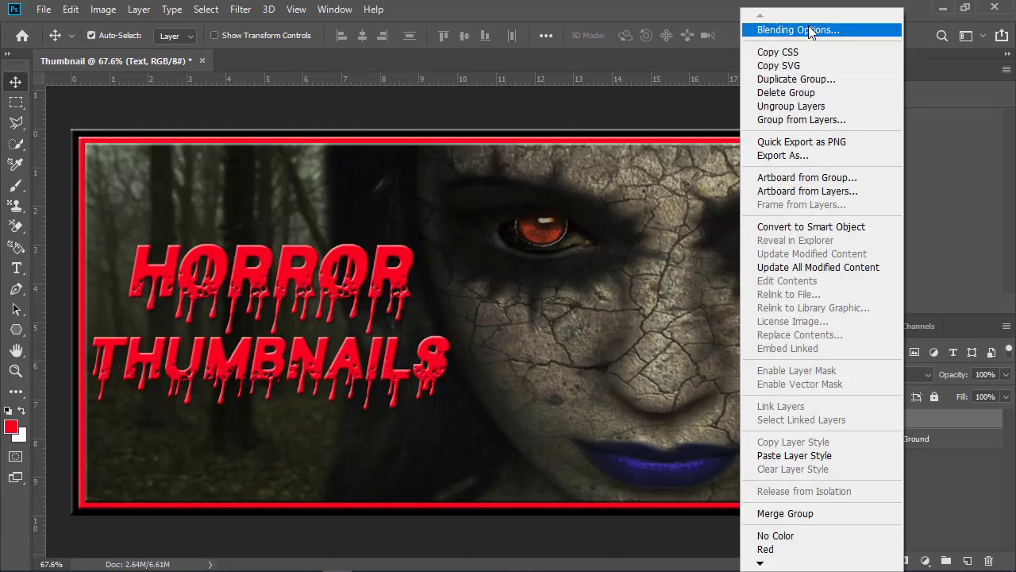
pyautogui.click(709, 247)
pyautogui.click(381, 436)
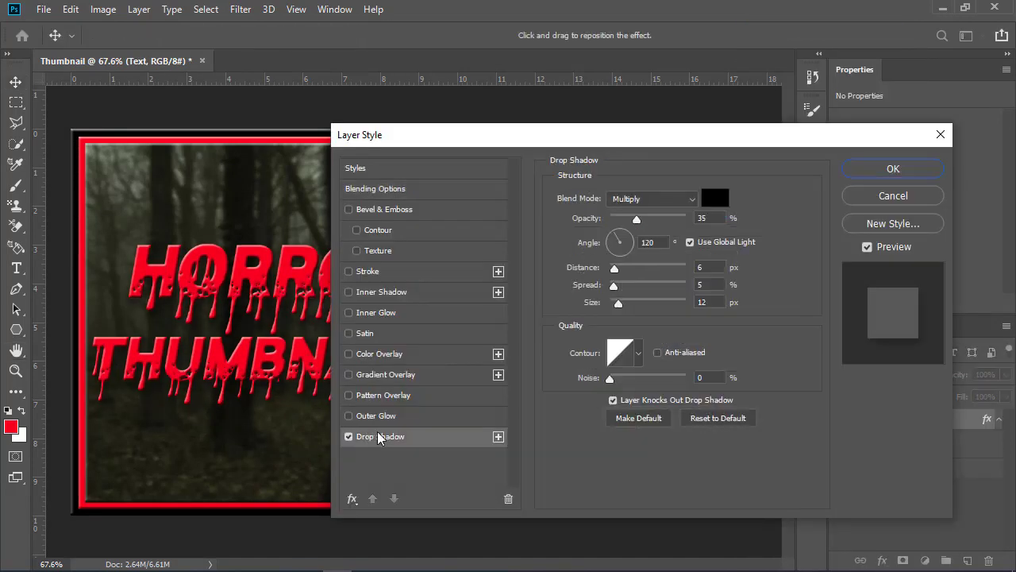
# - Add a white Outer Glow to the Text group in Exclusion blend mode, increase its size, and collapse the group's effects
pyautogui.click(386, 417)
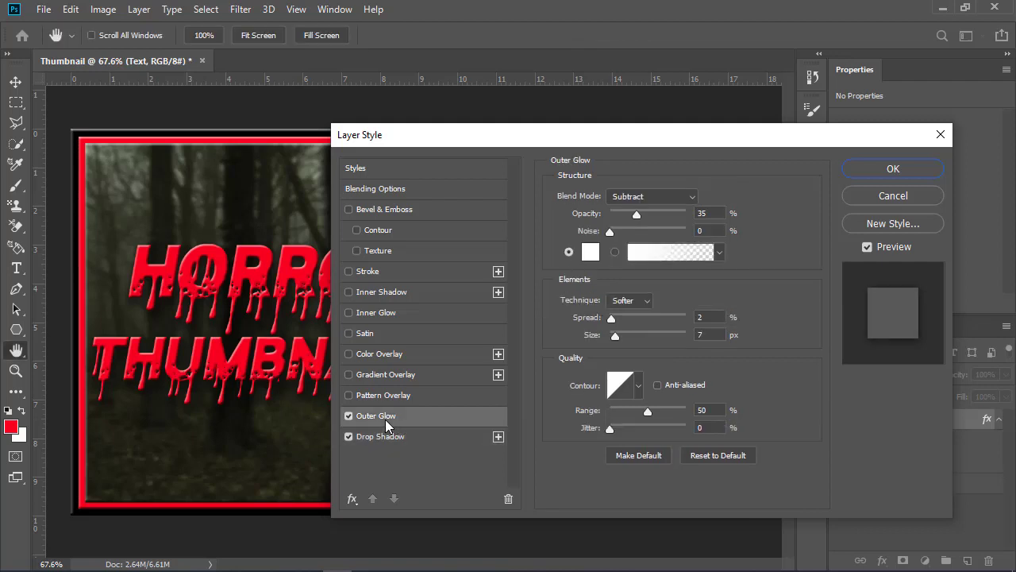
pyautogui.click(653, 196)
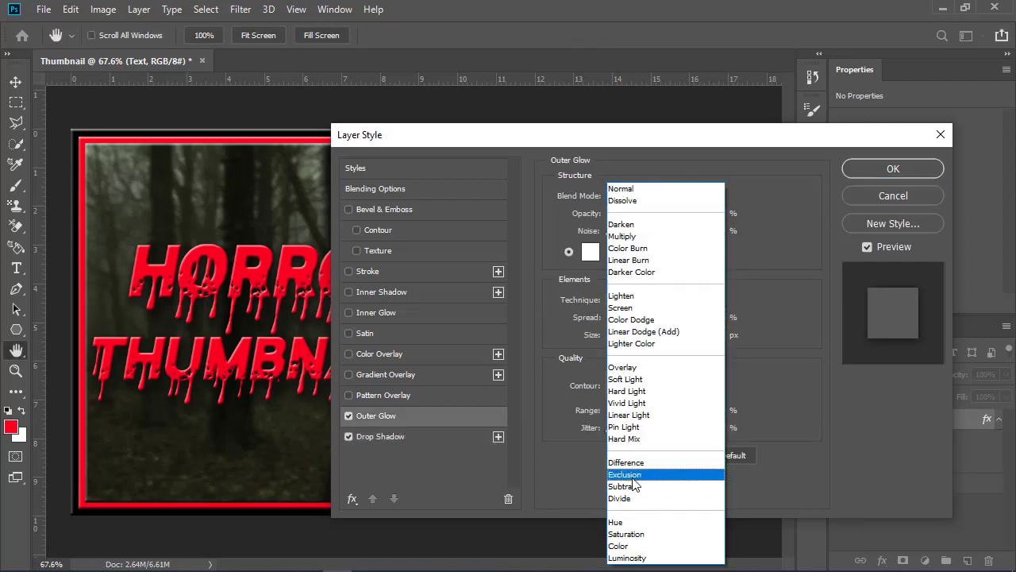
pyautogui.click(640, 474)
pyautogui.moveTo(620, 334); pyautogui.dragTo(637, 334)
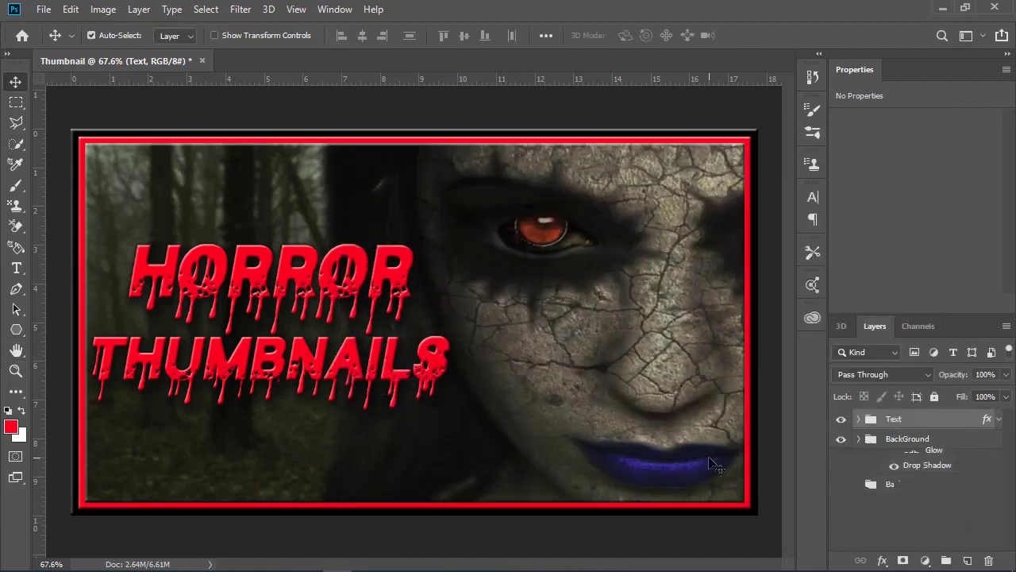
pyautogui.scroll(-3, 487, 445)
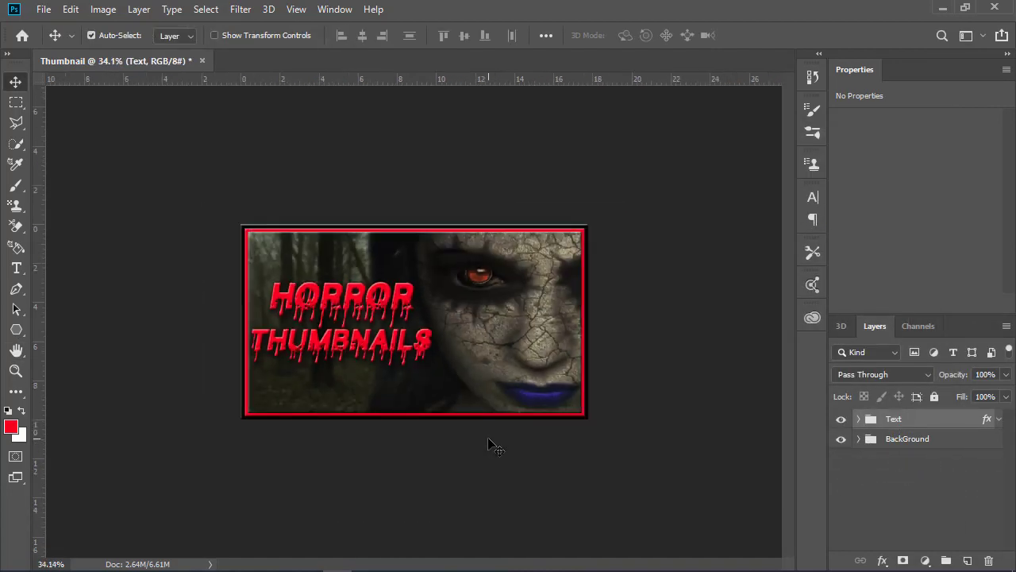